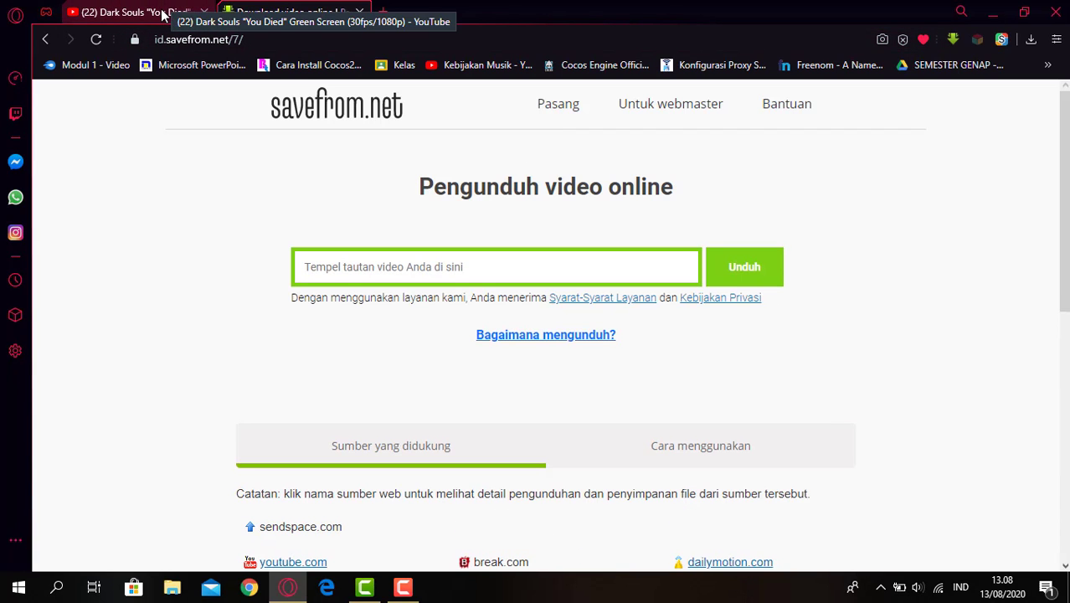
- Copy the link of the Dark Souls "You Died" green screen YouTube video and submit it to the savefrom.net downloader
left_click(163, 15)
left_click(304, 40)
key("ctrl+c")
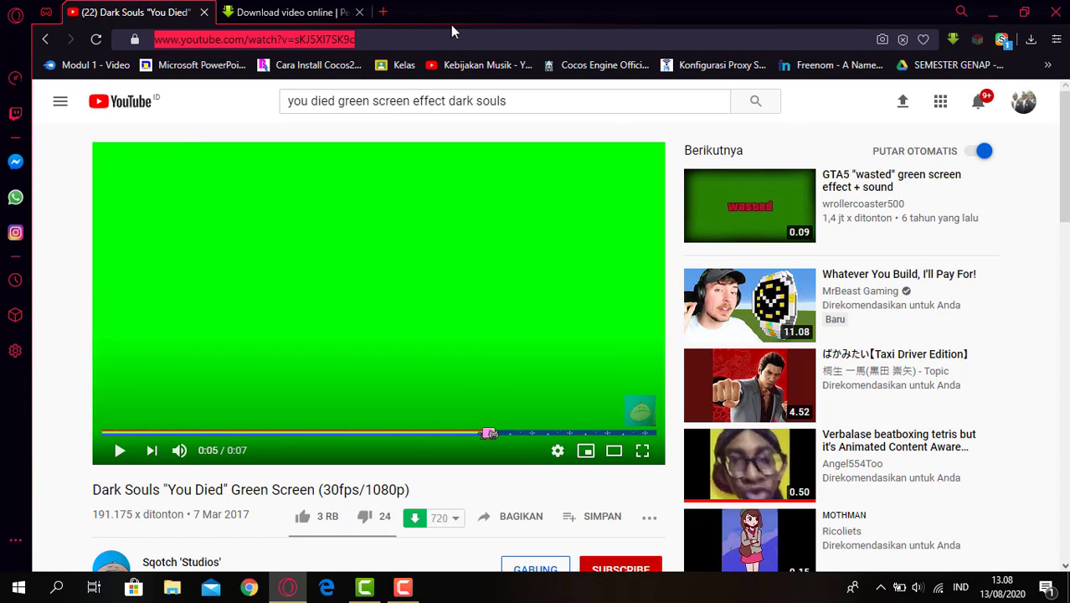
left_click(273, 10)
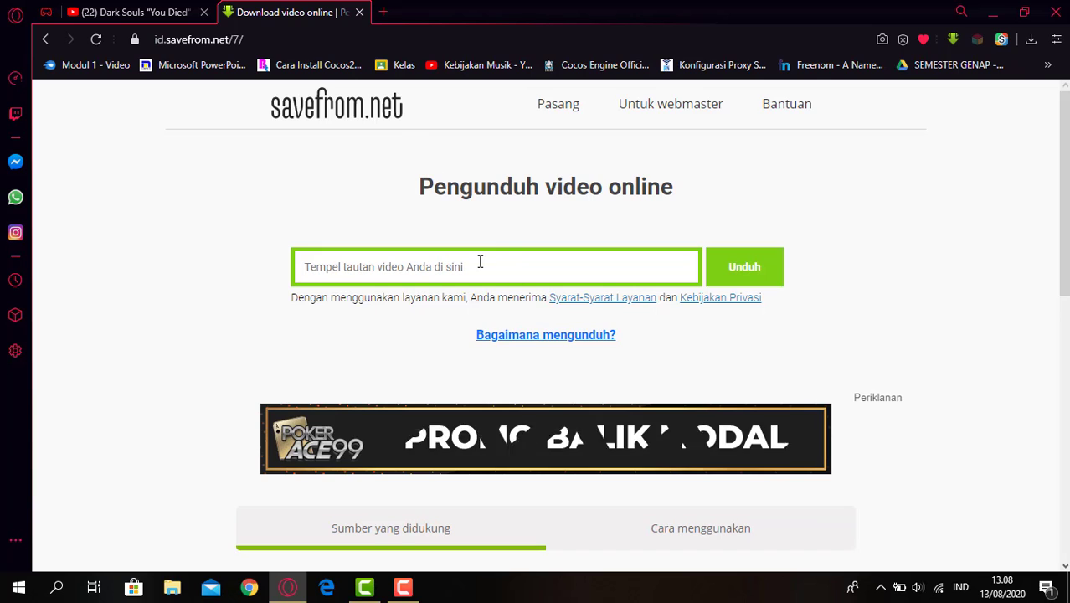
left_click(484, 270)
key("ctrl+v")
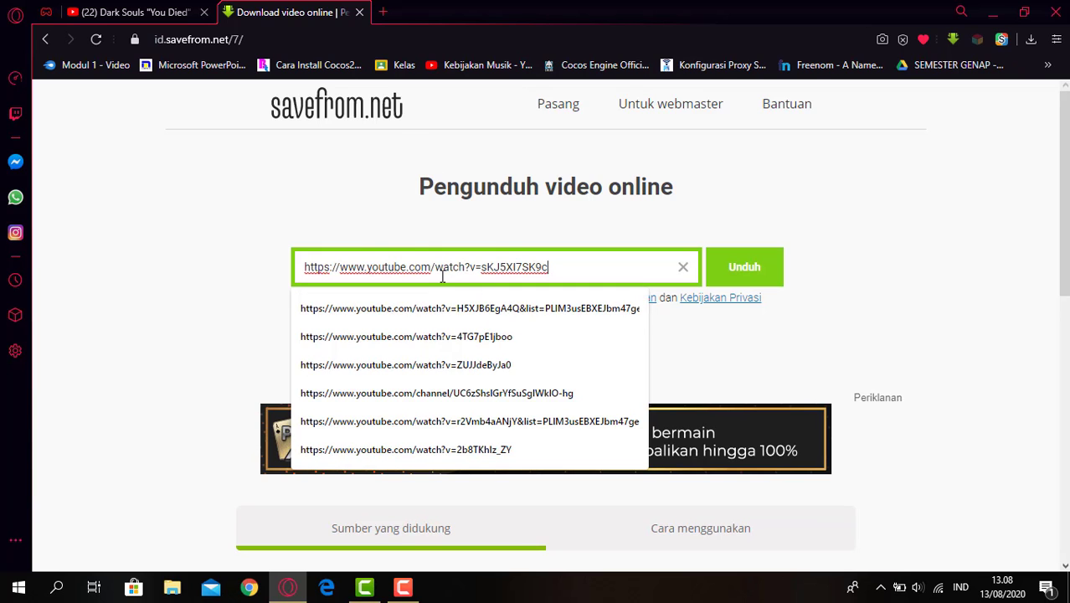
left_click(785, 264)
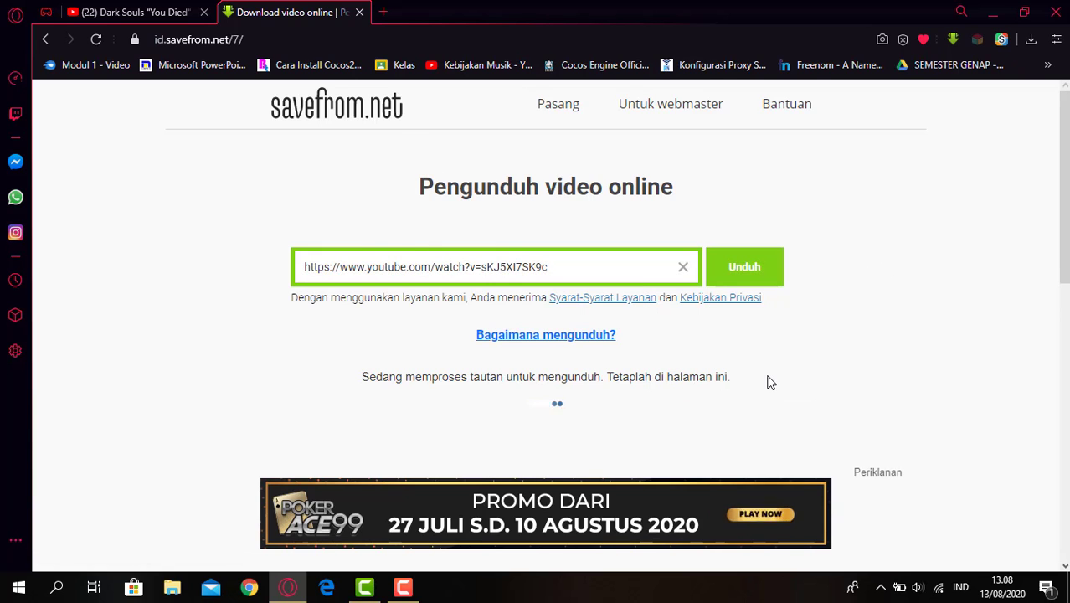
- Download the green screen video as MP4 720 and close the advertisement page that opens
scroll(796, 366, "down", 3)
scroll(829, 363, "up", 2)
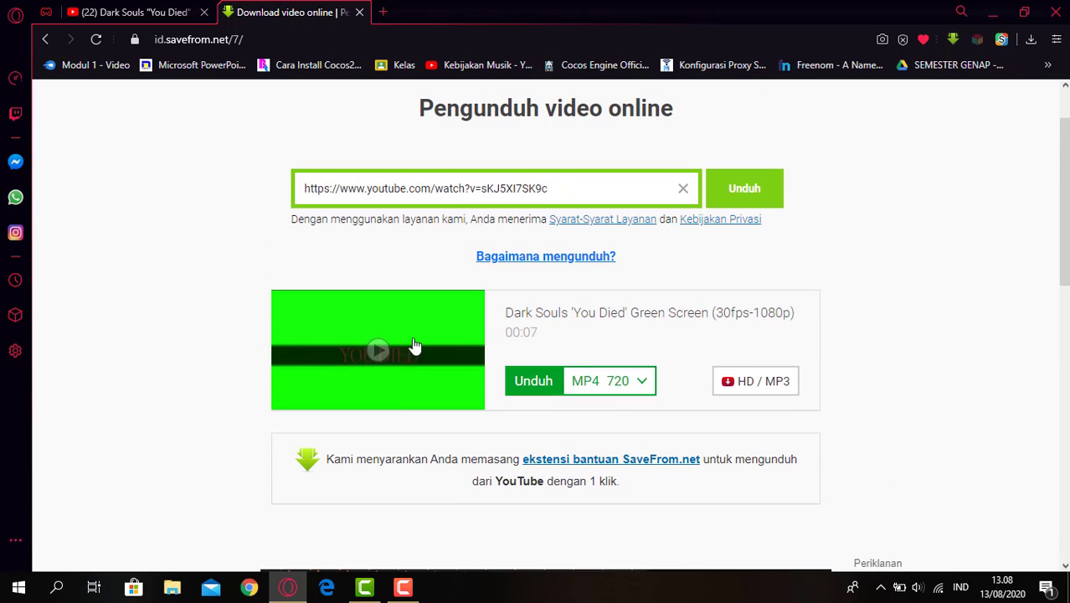
scroll(616, 410, "up", 2)
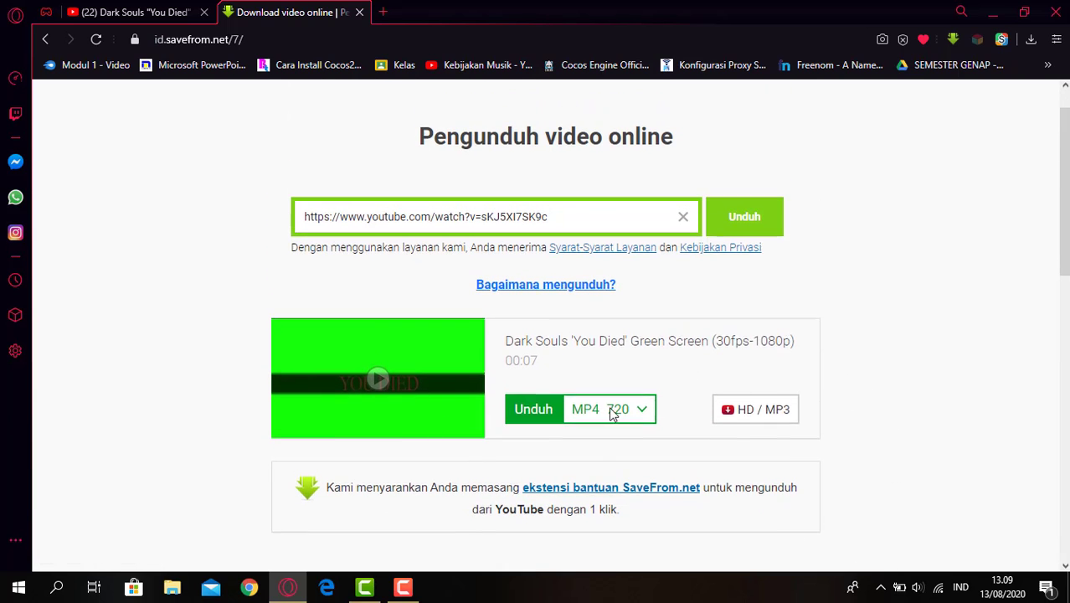
left_click(523, 469)
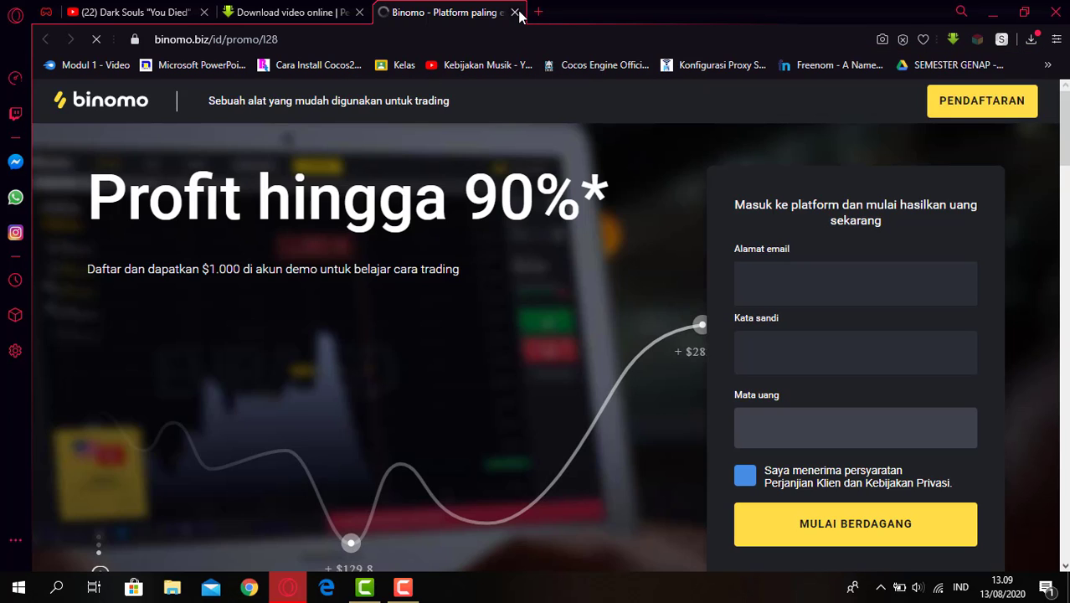
left_click(515, 12)
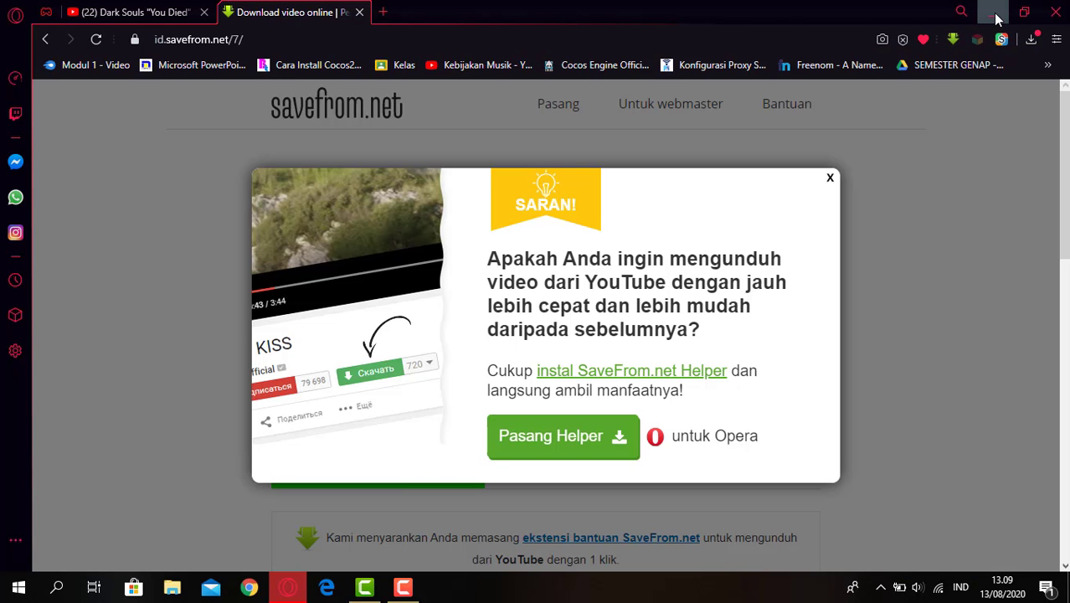
- Minimize the browser and launch VEGAS Pro 16.0
left_click(995, 14)
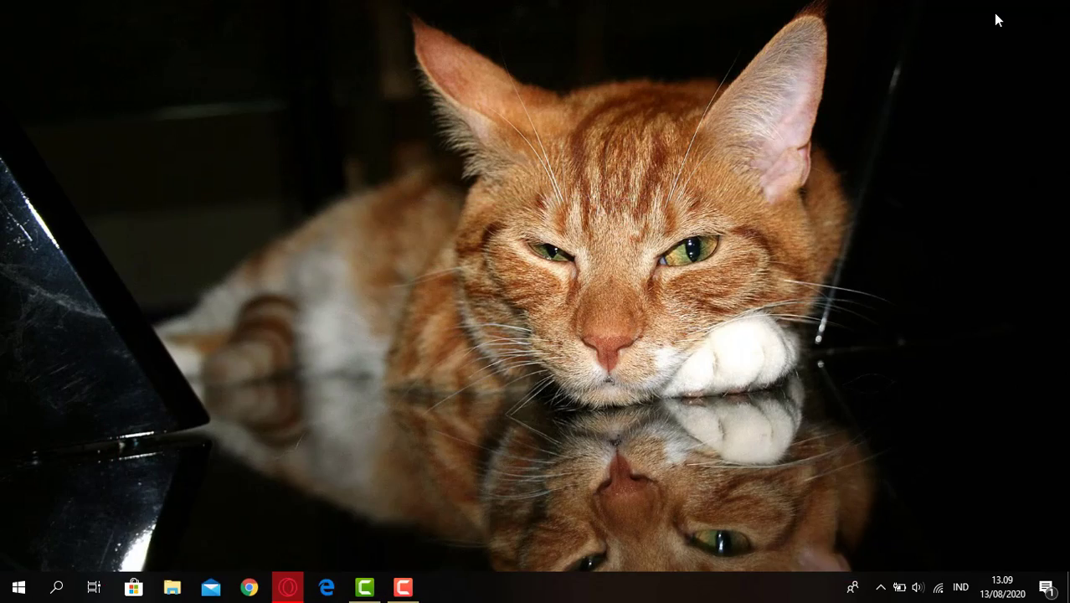
key("super")
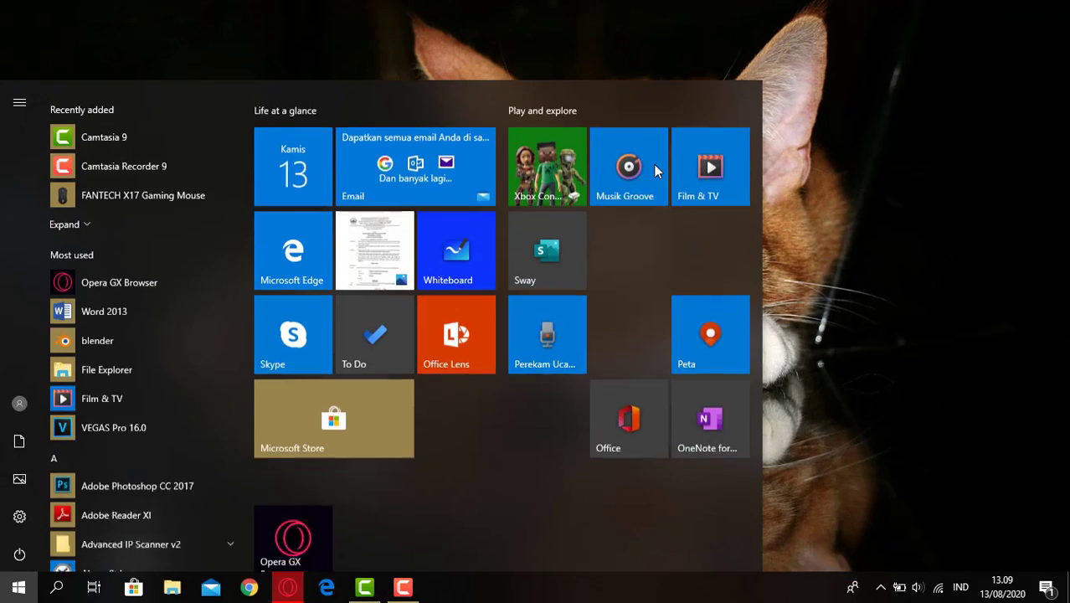
key("super")
key("super")
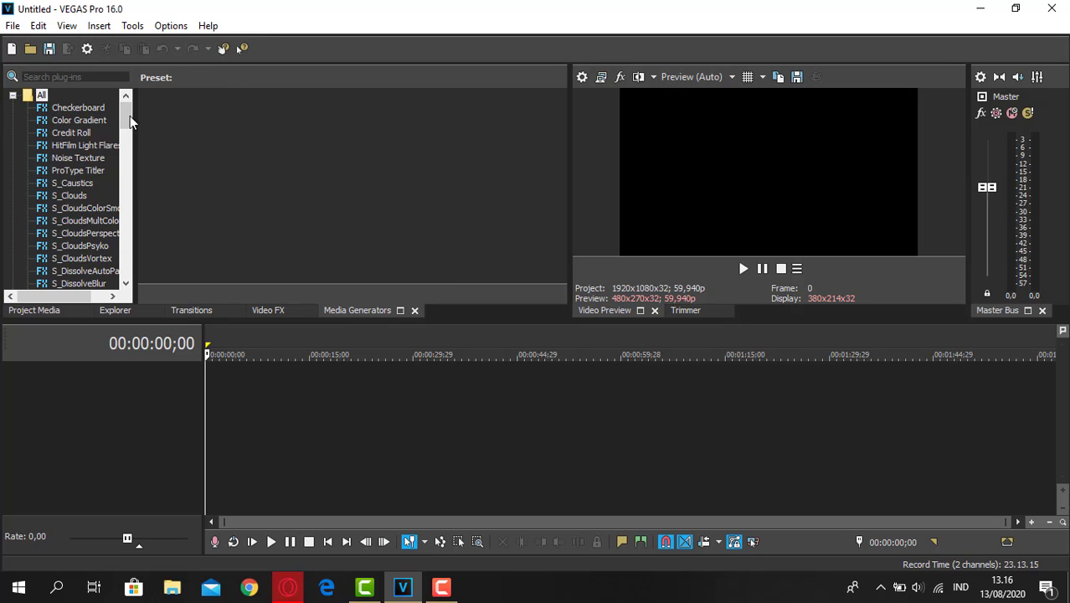
- Import the Dark Souls 'You Died' Green Screen (30fps-1080p) video from the Downloads folder into the project media
left_click(12, 26)
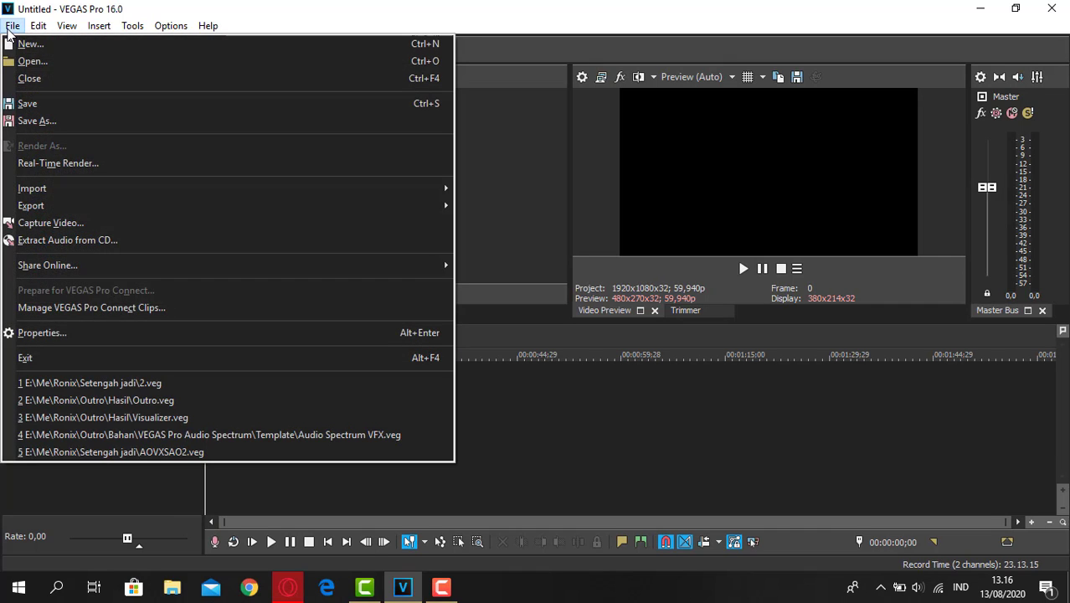
left_click(13, 26)
left_click(13, 26)
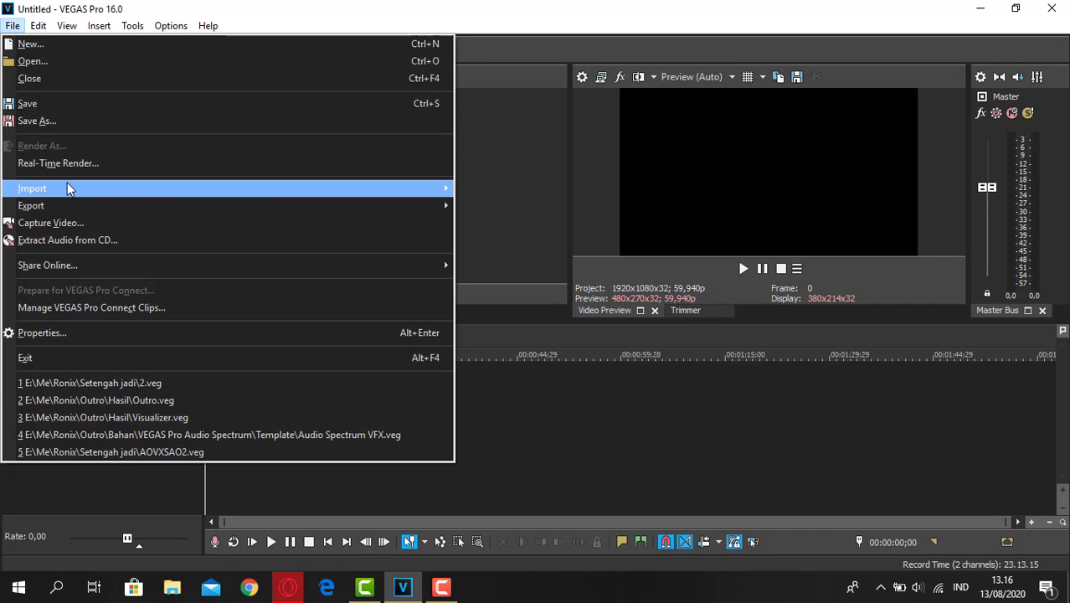
mouse_move(69, 188)
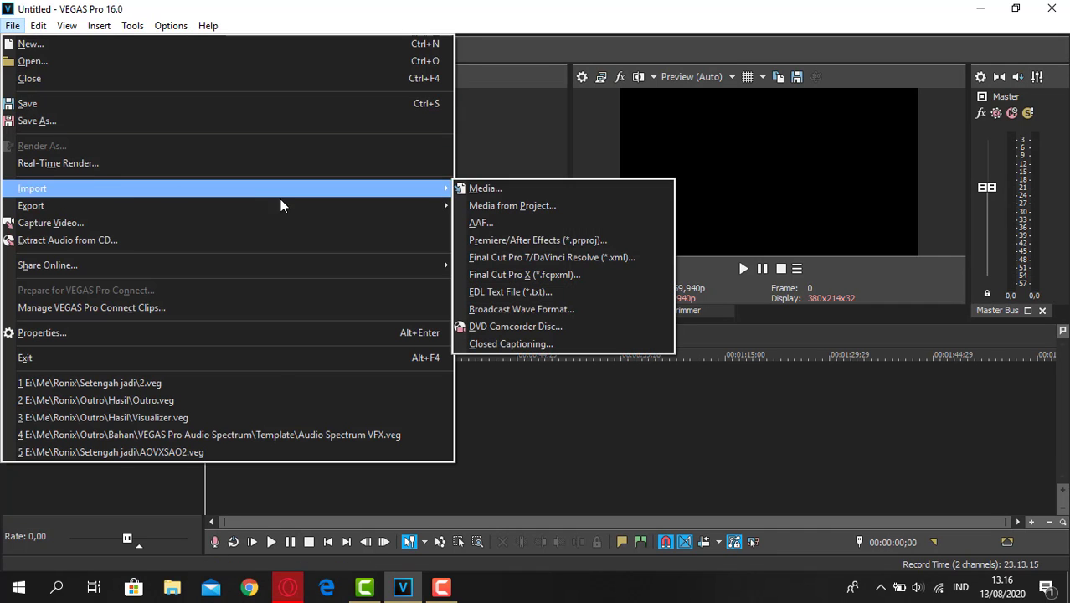
left_click(524, 192)
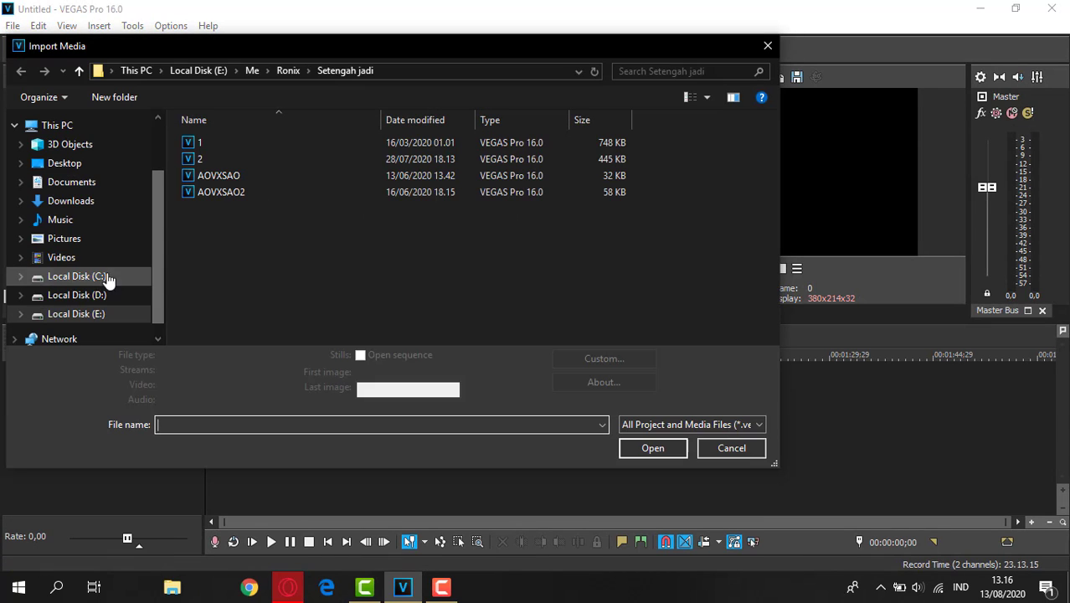
left_click(97, 203)
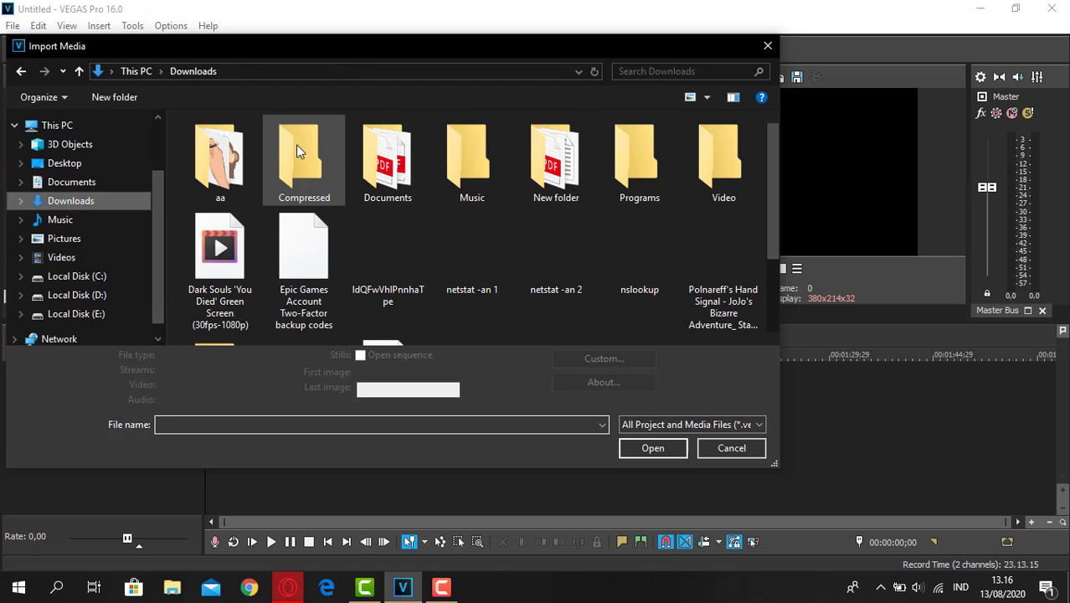
left_click_drag(773, 174, 766, 262)
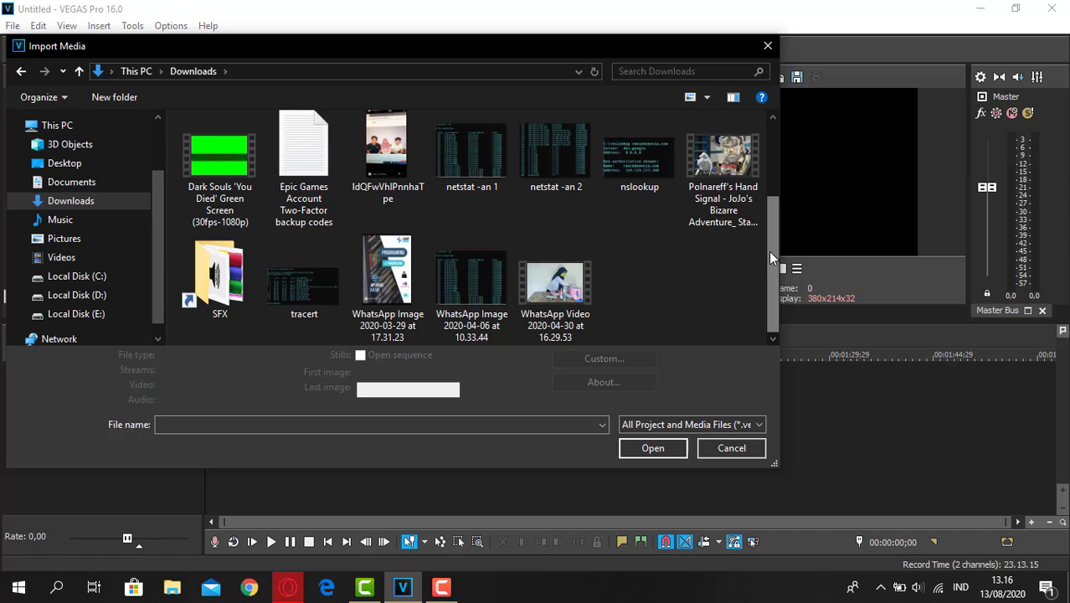
left_click_drag(769, 252, 773, 183)
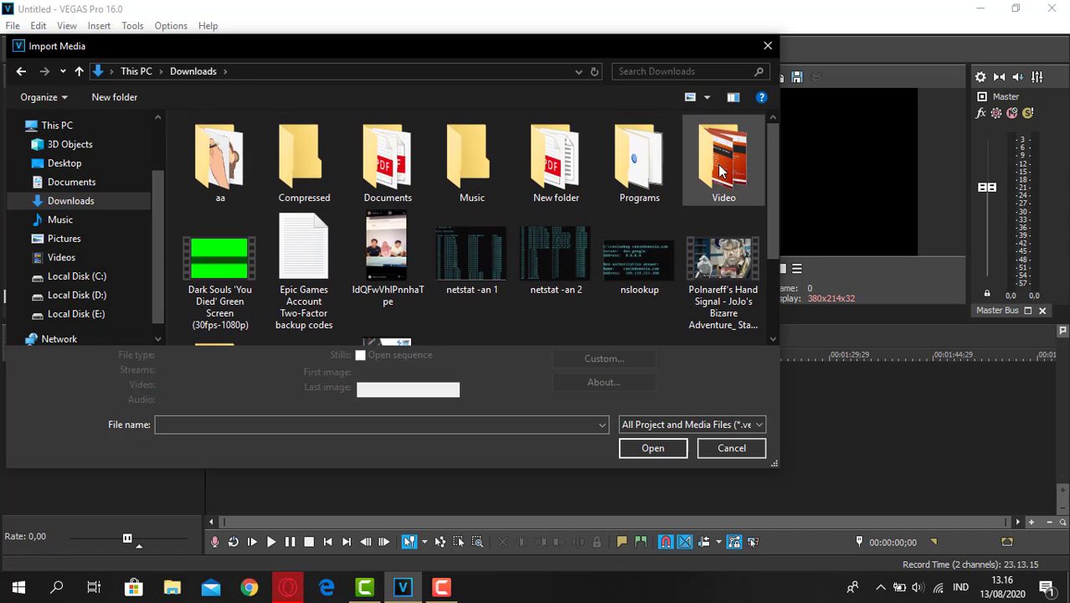
left_click(251, 293)
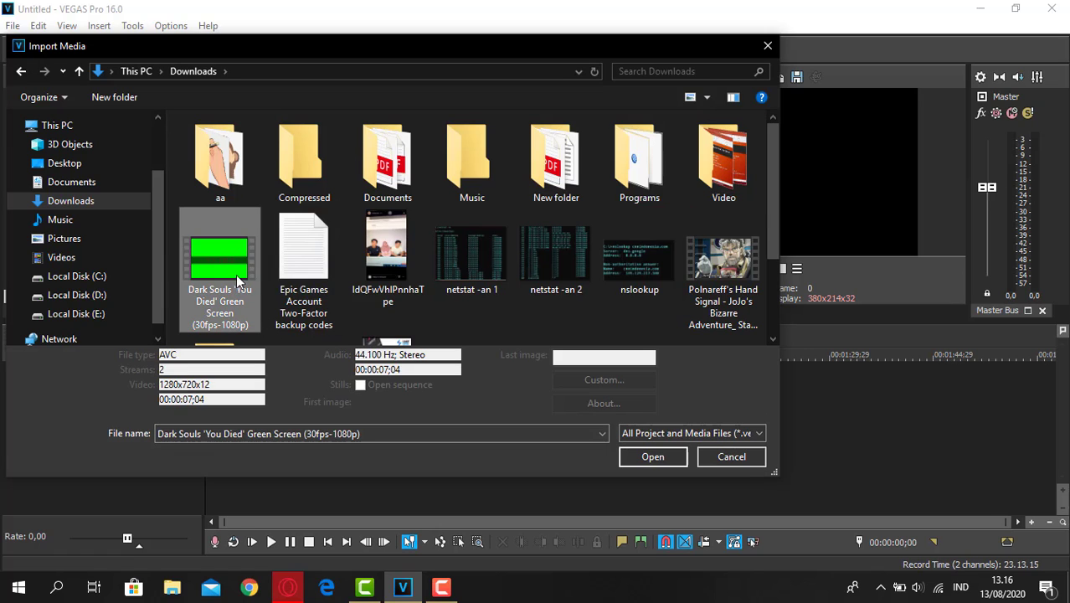
left_click(644, 459)
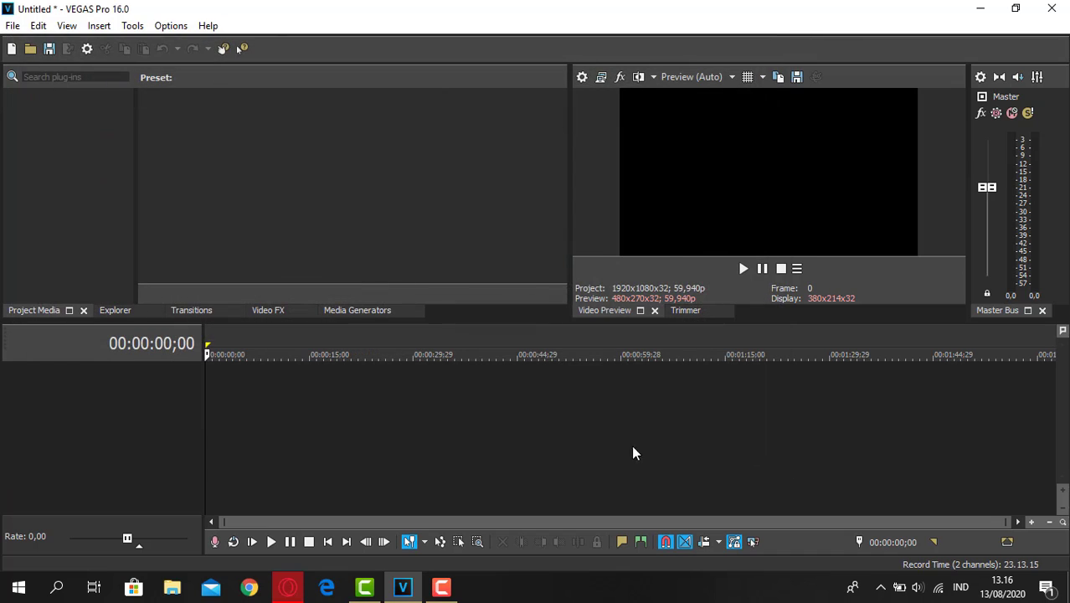
- Import the video 3723bfed02da757106e7ab57b1f31a65 from E:\Me\Ronix\Meme\DS into the project media
left_click(12, 25)
left_click(39, 25)
mouse_move(12, 26)
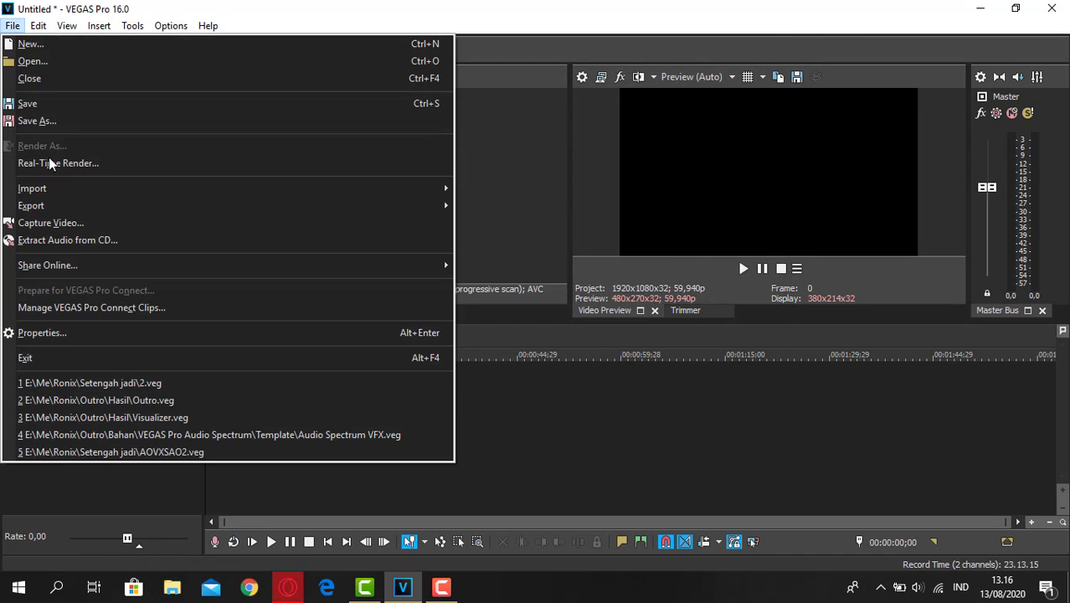
mouse_move(442, 188)
left_click(493, 188)
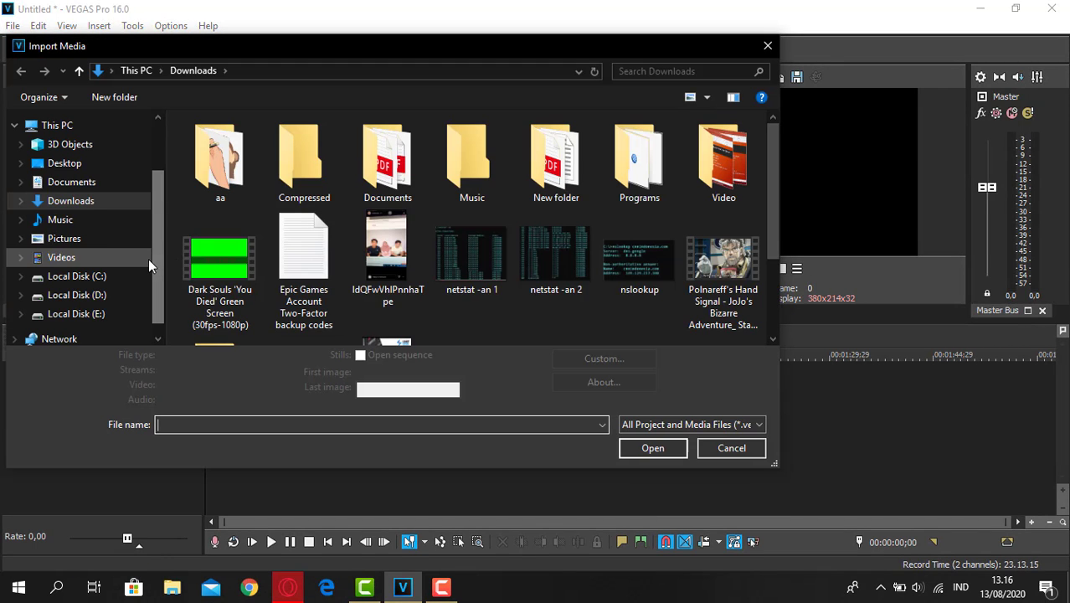
scroll(125, 289, "down", 1)
left_click(75, 288)
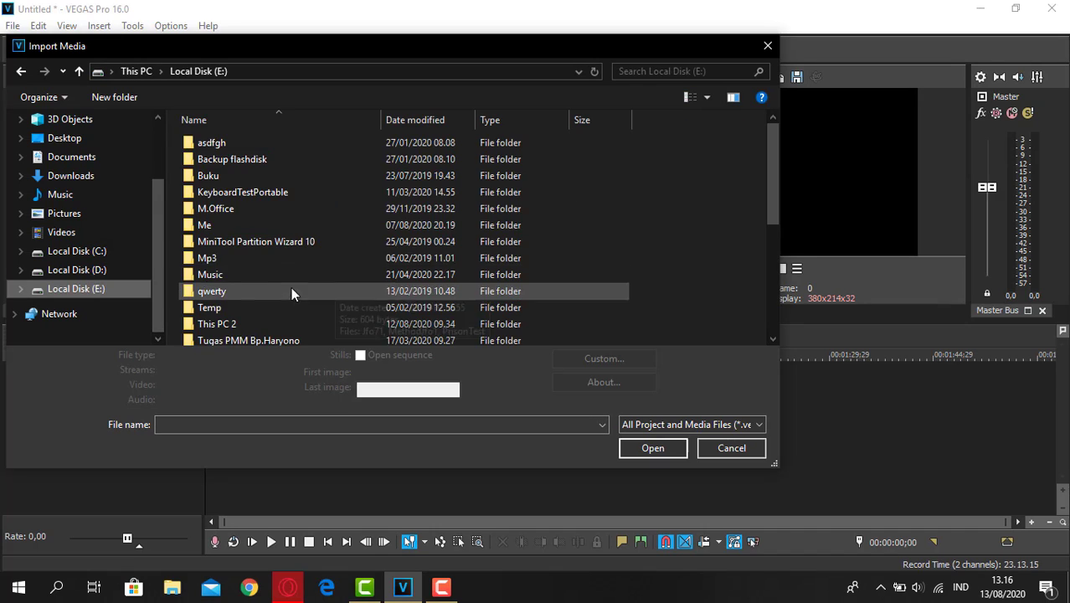
double_click(263, 226)
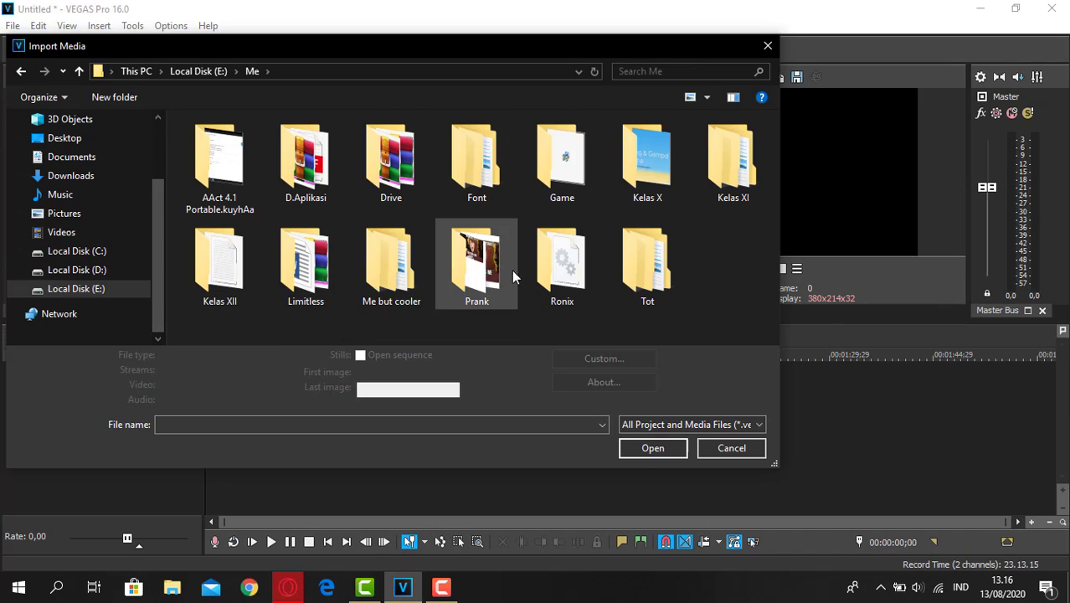
double_click(586, 268)
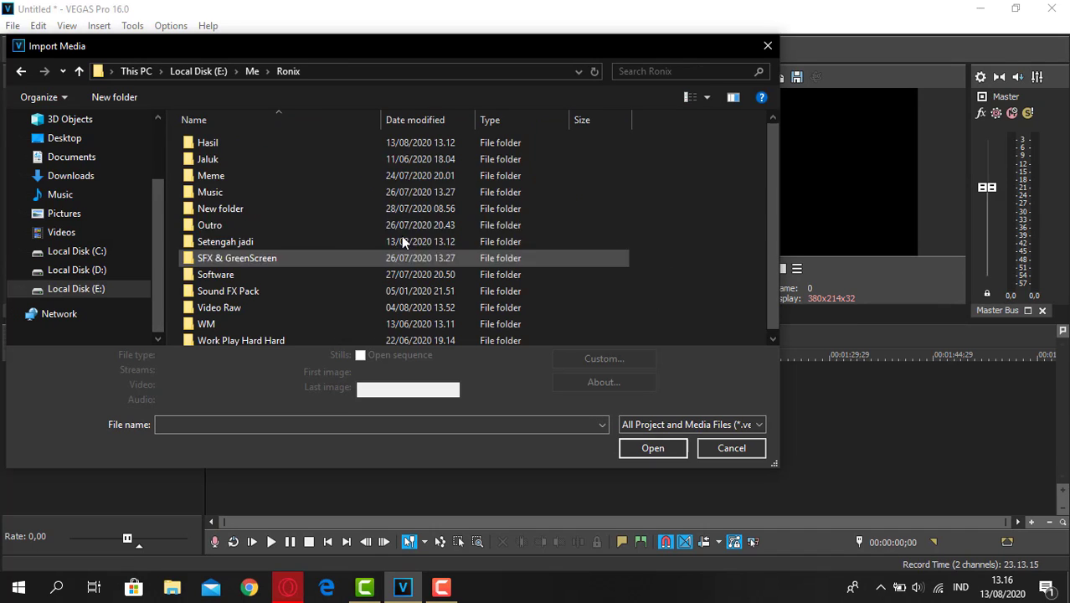
double_click(266, 178)
double_click(260, 156)
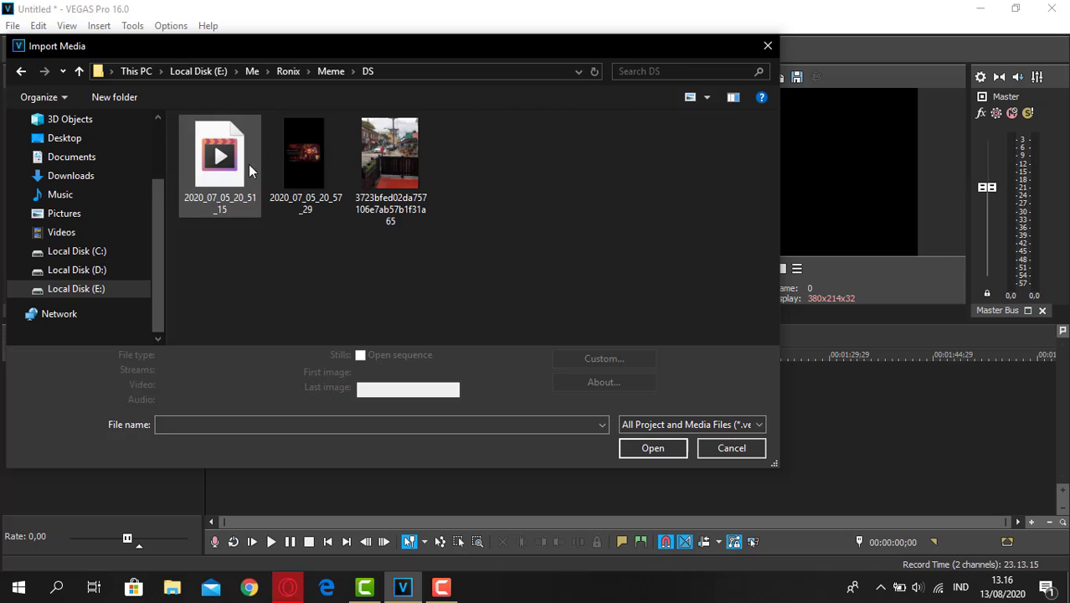
left_click(404, 168)
left_click(652, 458)
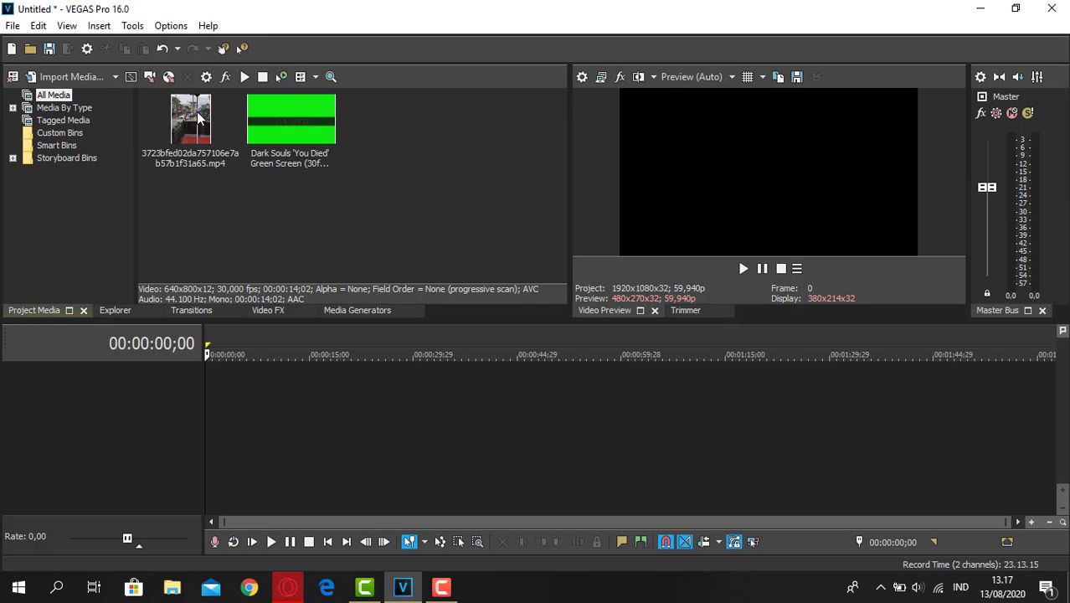
- Place the imported street video at the start of the timeline and match the project video settings to it
left_click(191, 162)
key("Right")
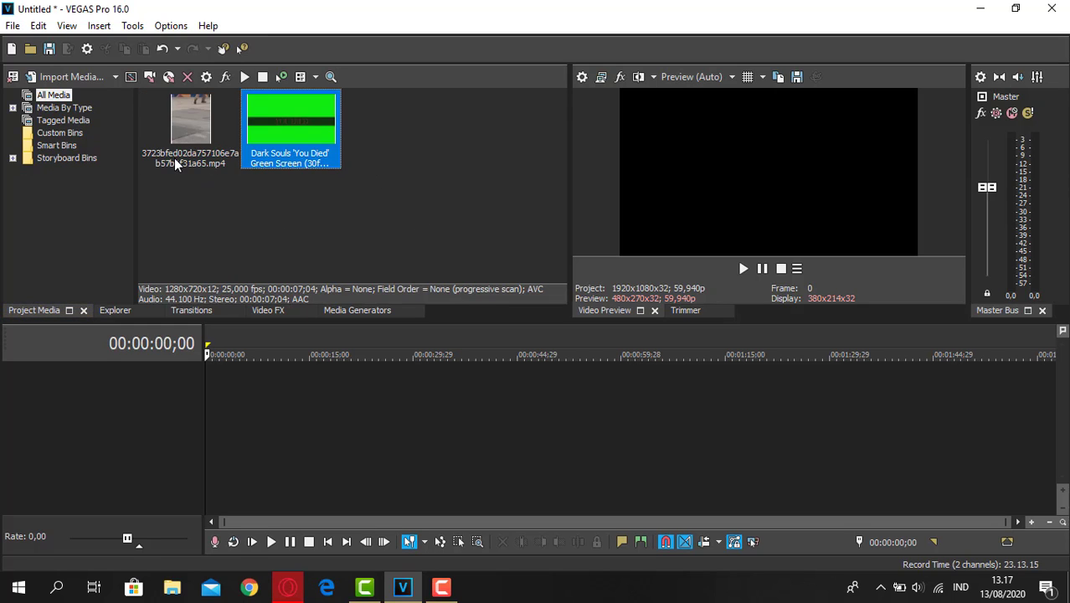
left_click(185, 163)
key("Right")
left_click(201, 161)
left_click_drag(201, 161, 207, 406)
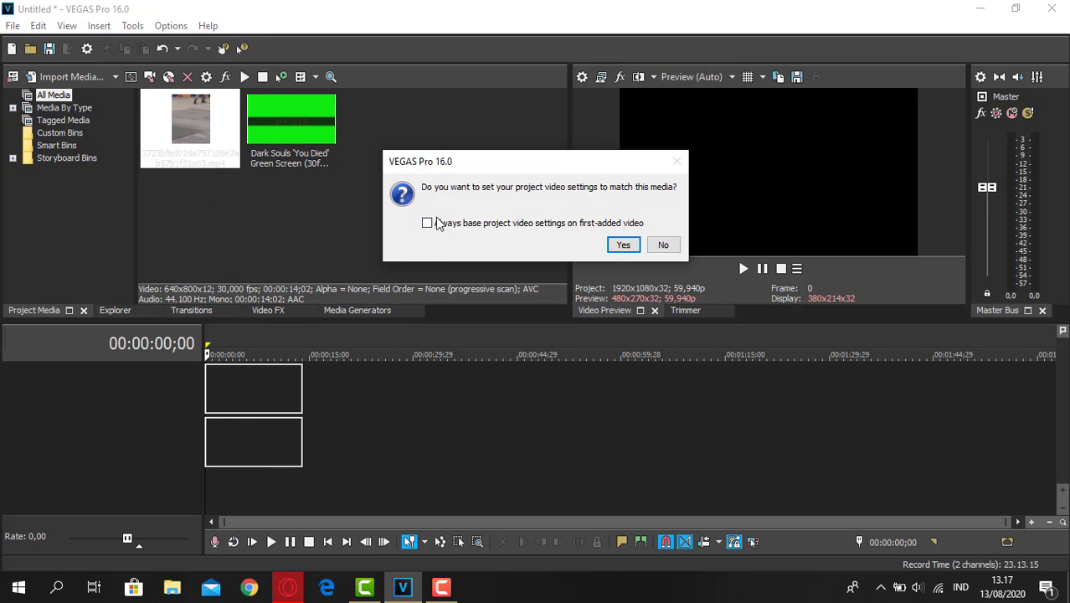
left_click(621, 247)
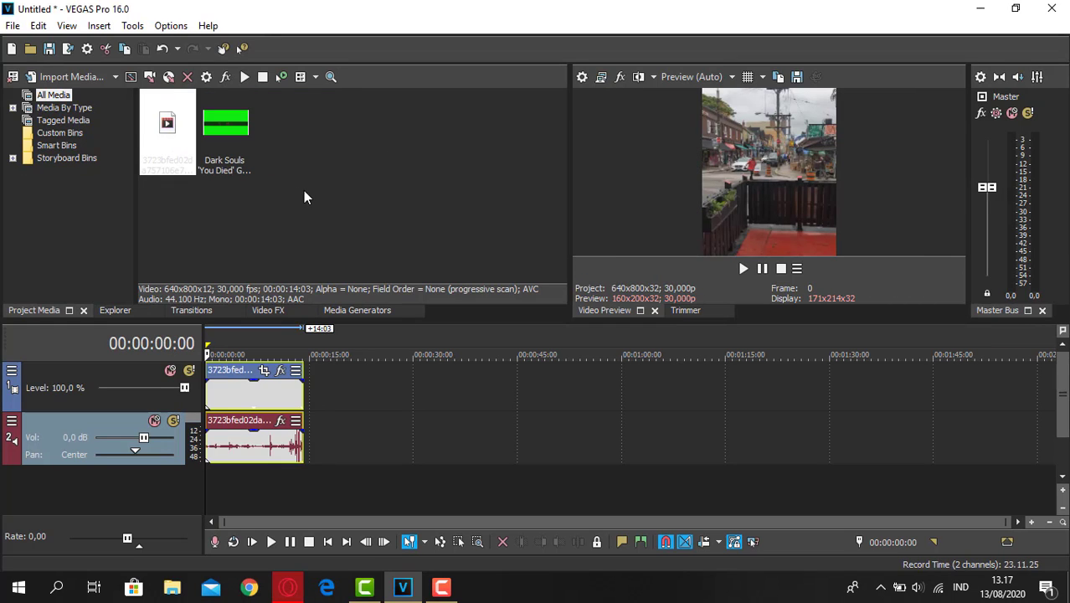
- Add the Dark Souls green screen clip on new tracks above the street video, ending together with it
left_click(214, 139)
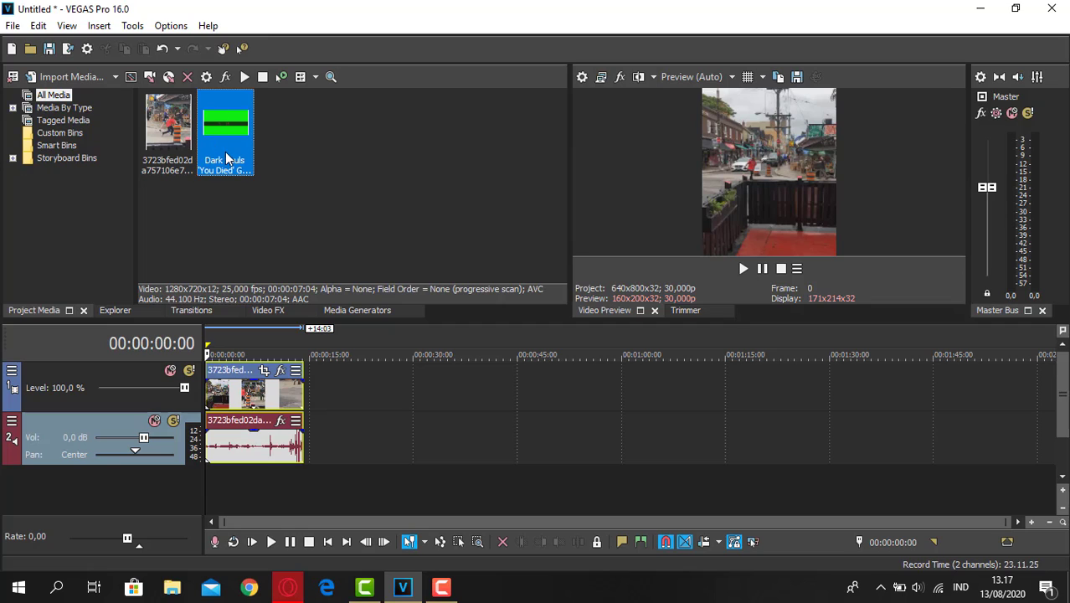
left_click_drag(227, 154, 271, 177)
left_click_drag(250, 339, 257, 360)
mouse_move(245, 409)
left_mouse_down()
mouse_move(243, 395)
mouse_move(262, 392)
mouse_move(230, 397)
left_mouse_up()
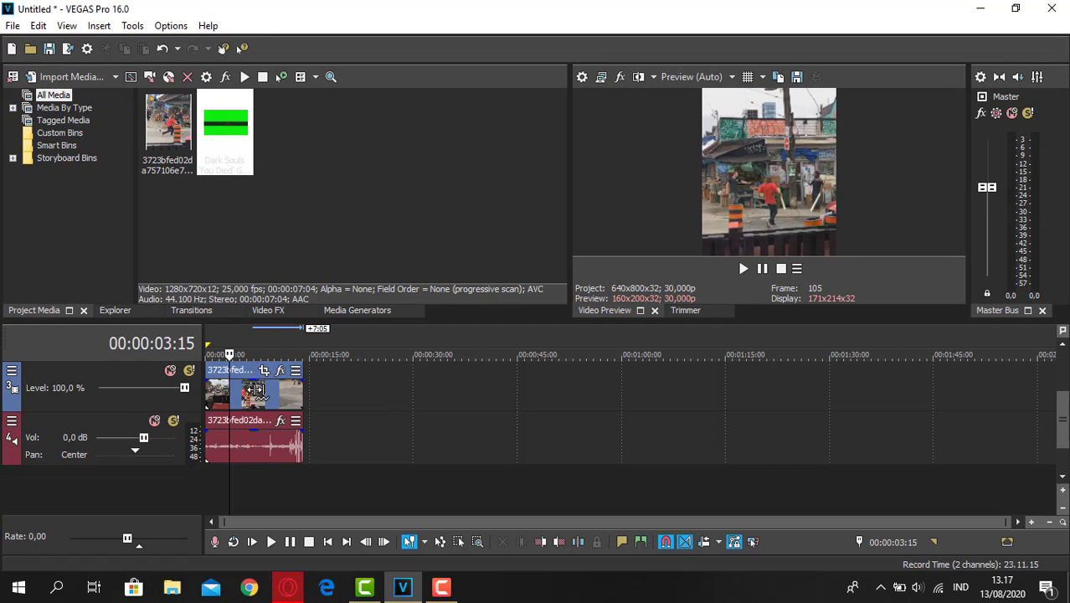
- Preview several points along the green screen clip to check how it overlays the street video
left_click(268, 394)
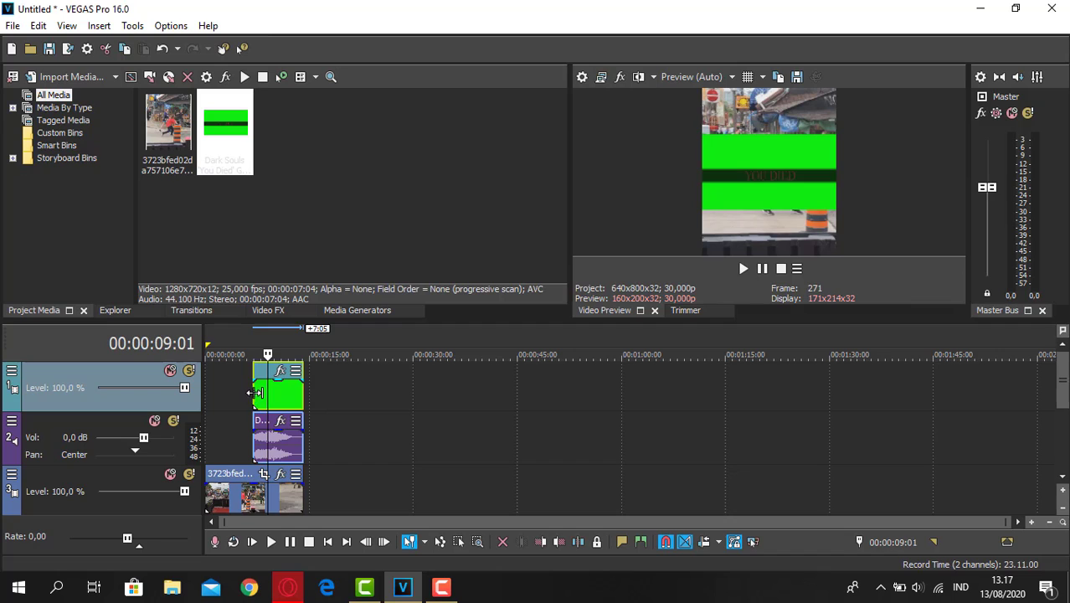
left_click(254, 393)
left_click(232, 388)
left_click(263, 391)
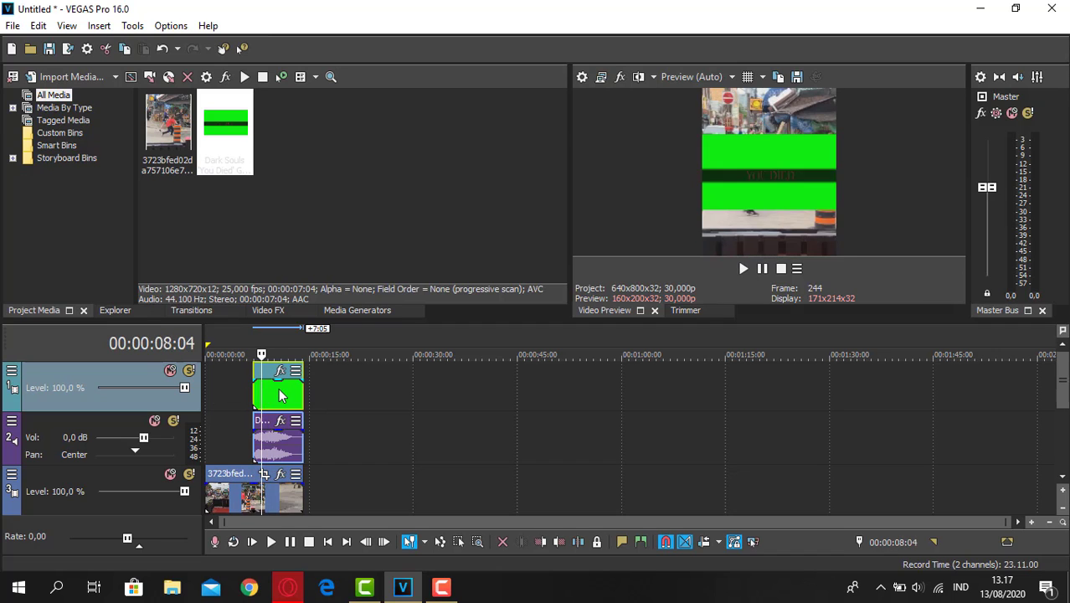
left_click(279, 390)
left_click(256, 391)
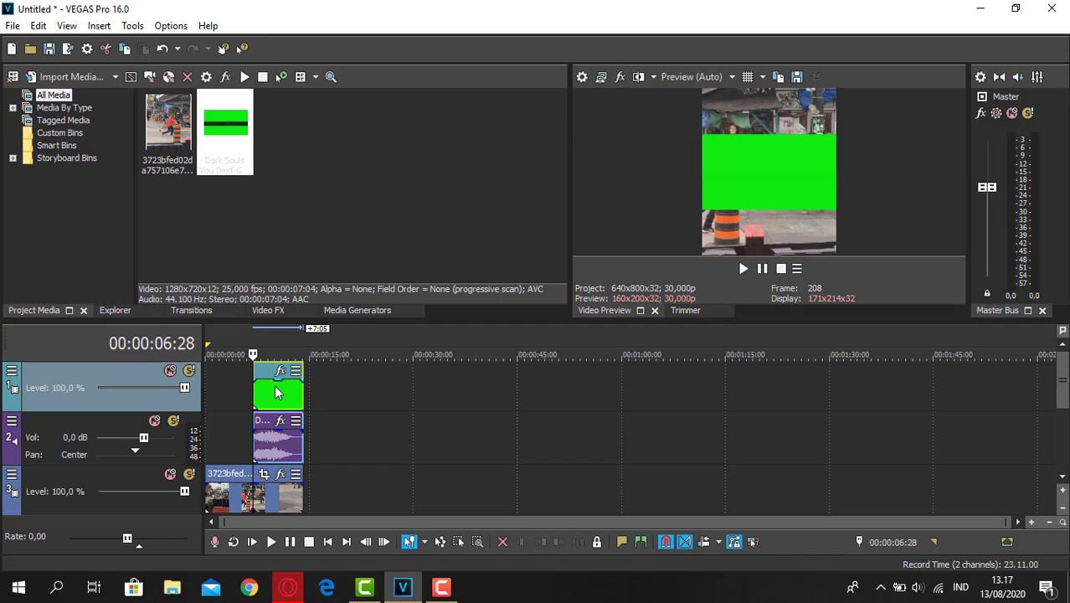
- Add the VEGAS Chroma Keyer effect to the Dark Souls green screen clip
scroll(251, 394, "up", 5)
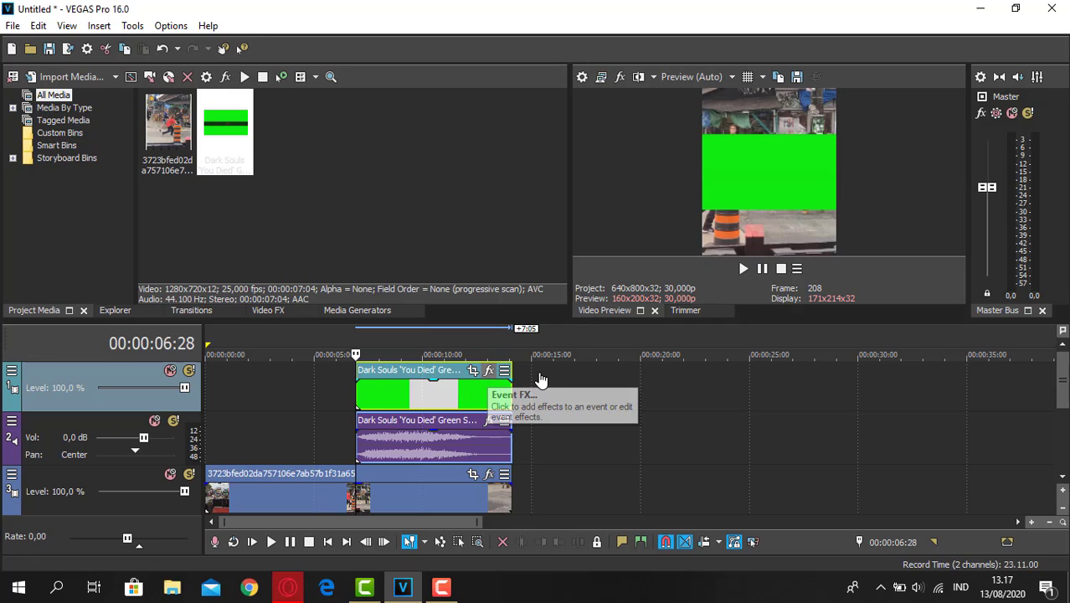
left_click(489, 370)
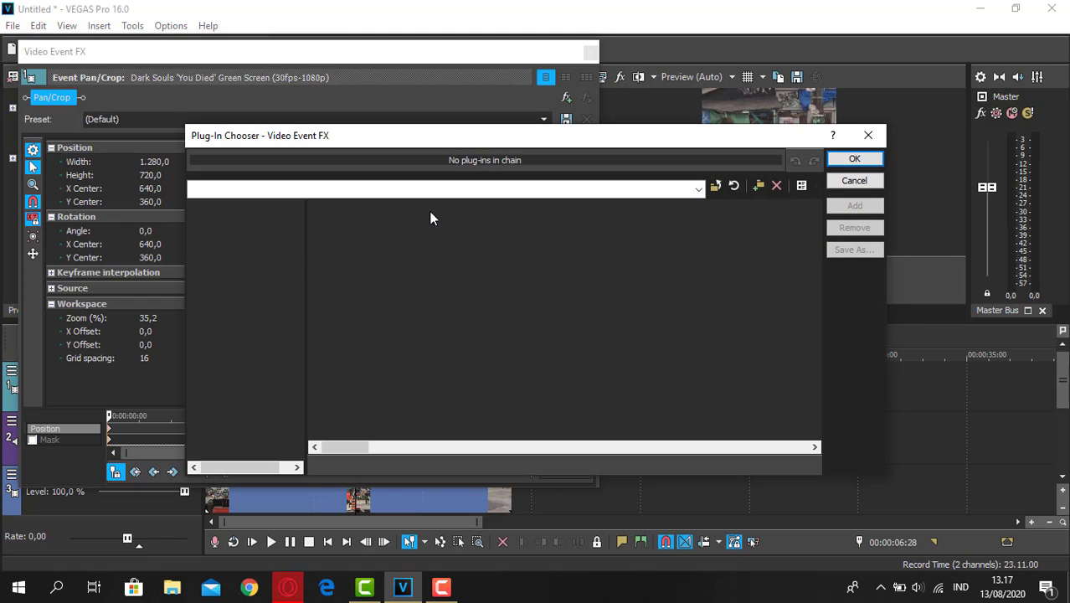
left_click_drag(349, 449, 733, 424)
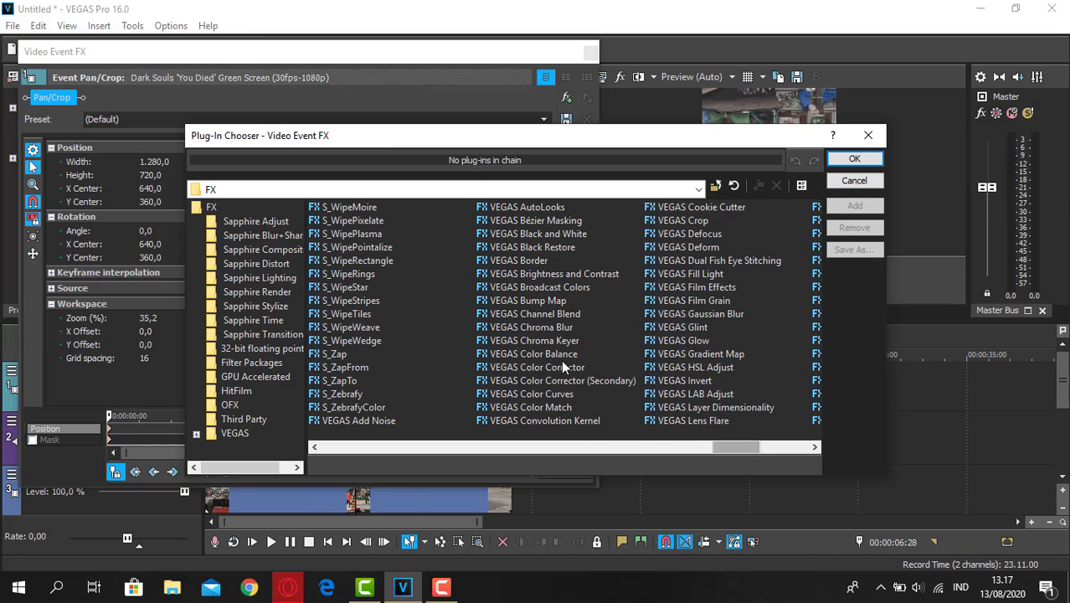
left_click(515, 339)
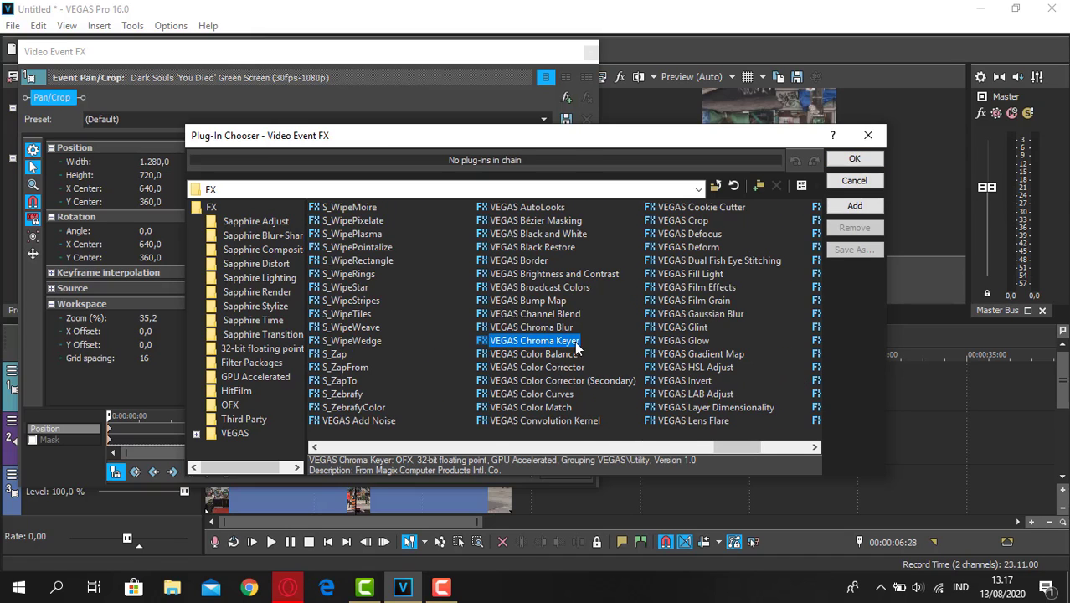
left_click(860, 205)
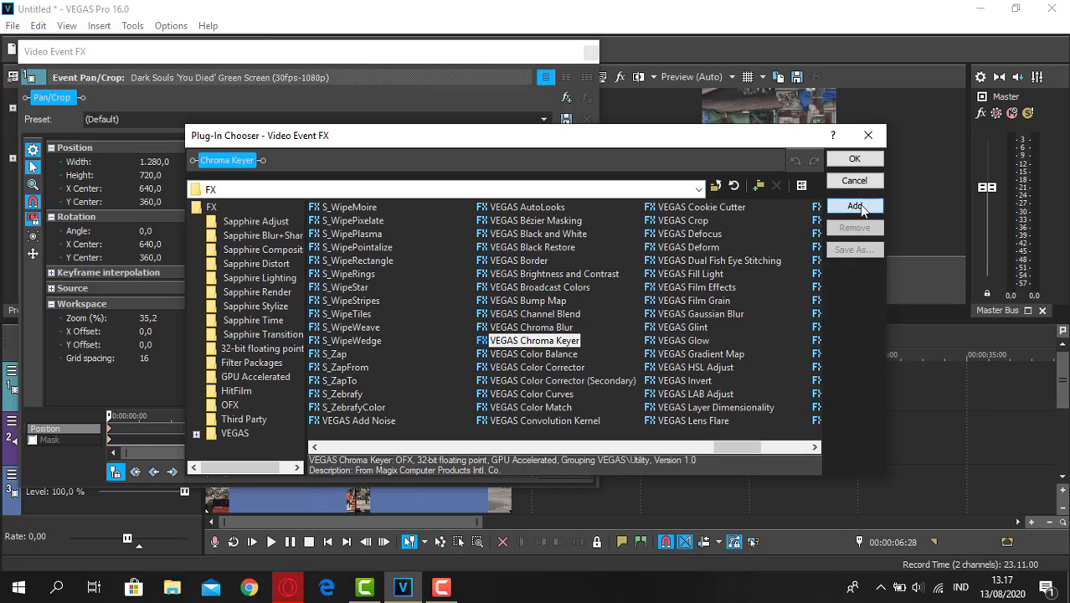
left_click(855, 160)
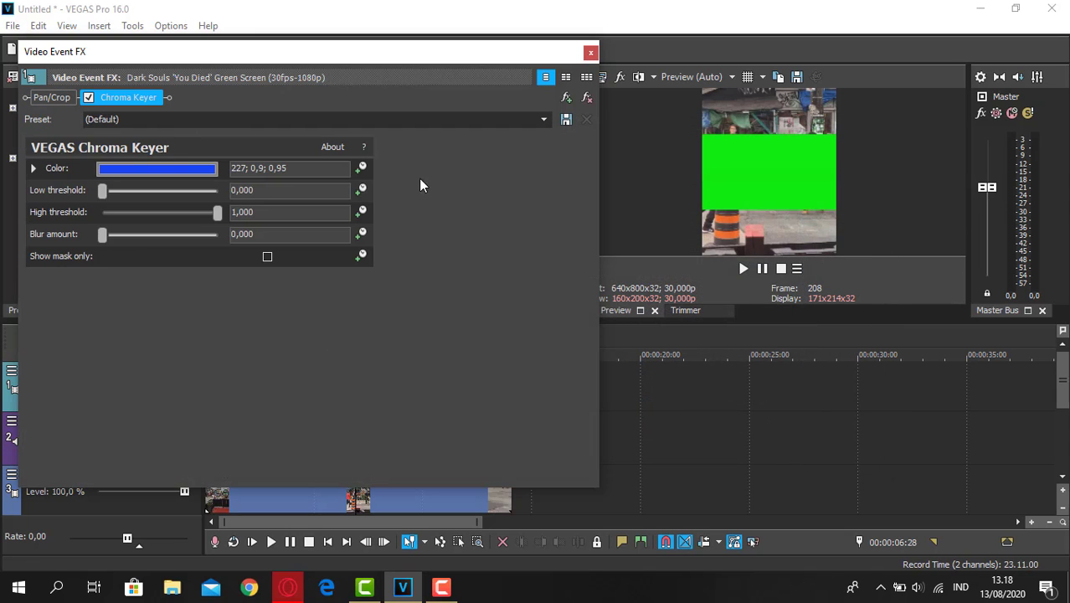
- Set the Chroma Keyer color to the green sampled from the video preview, 120; 0,93; 0,93
left_click(174, 167)
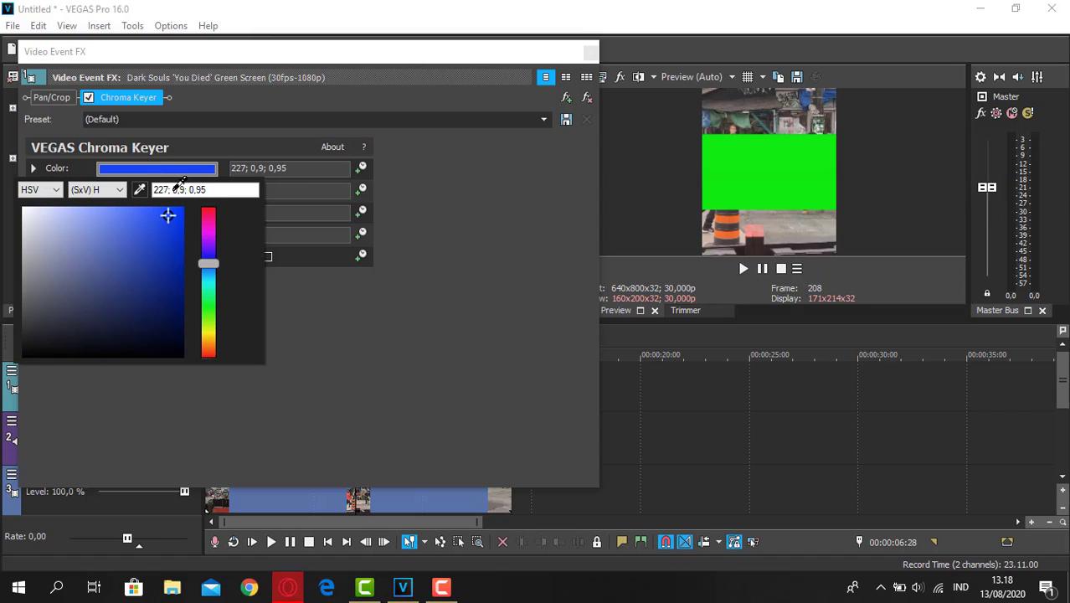
left_click(798, 150)
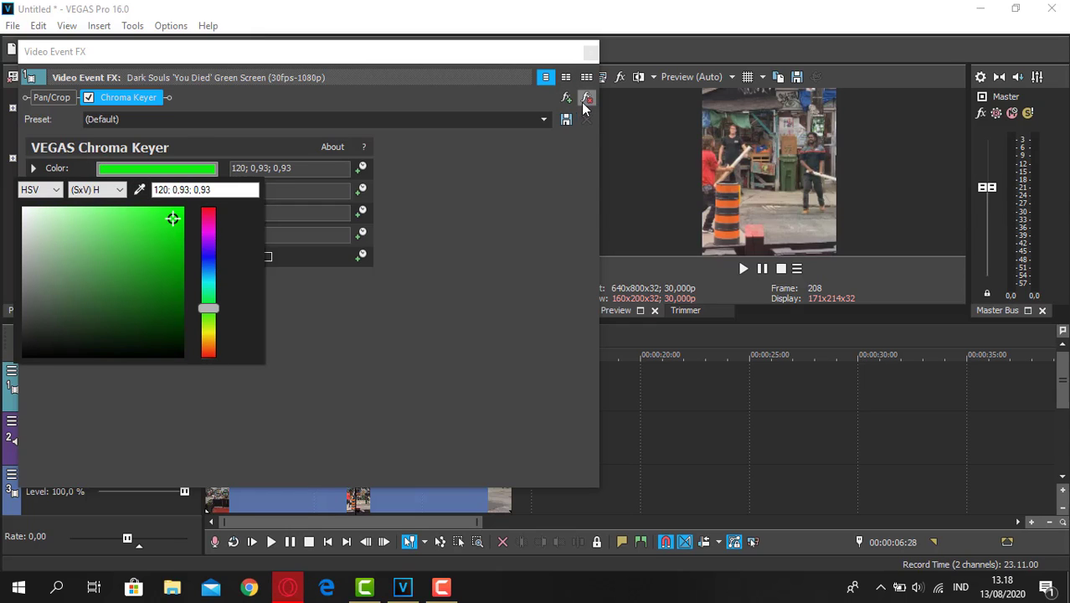
left_click(456, 222)
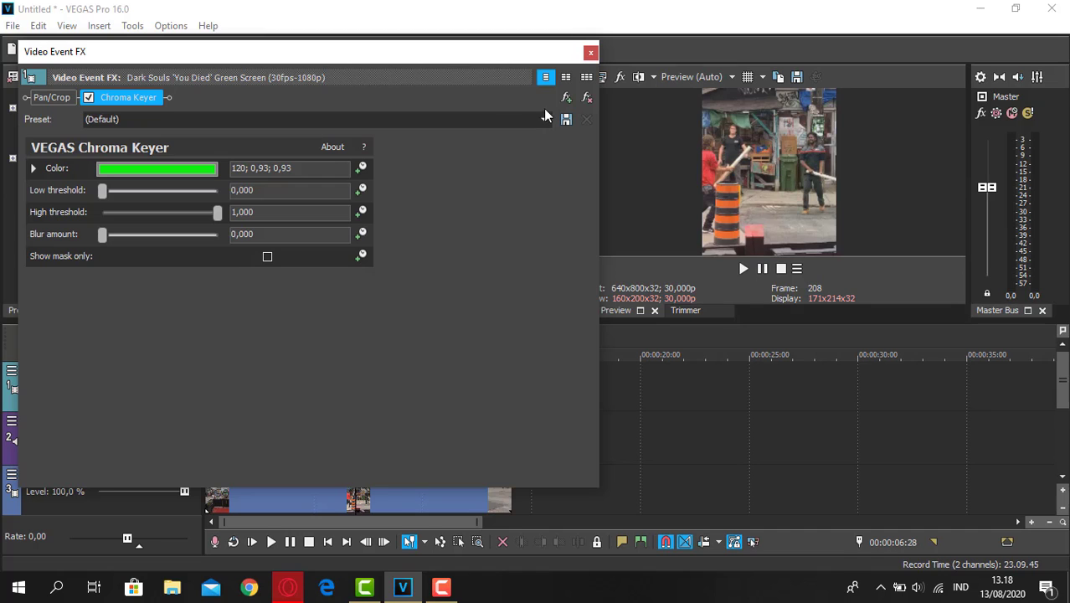
- Check the keyed clip at different points, lower the Chroma Keyer's high threshold to 0,680, and close the effect settings
left_click_drag(482, 62, 961, 221)
left_click(383, 393)
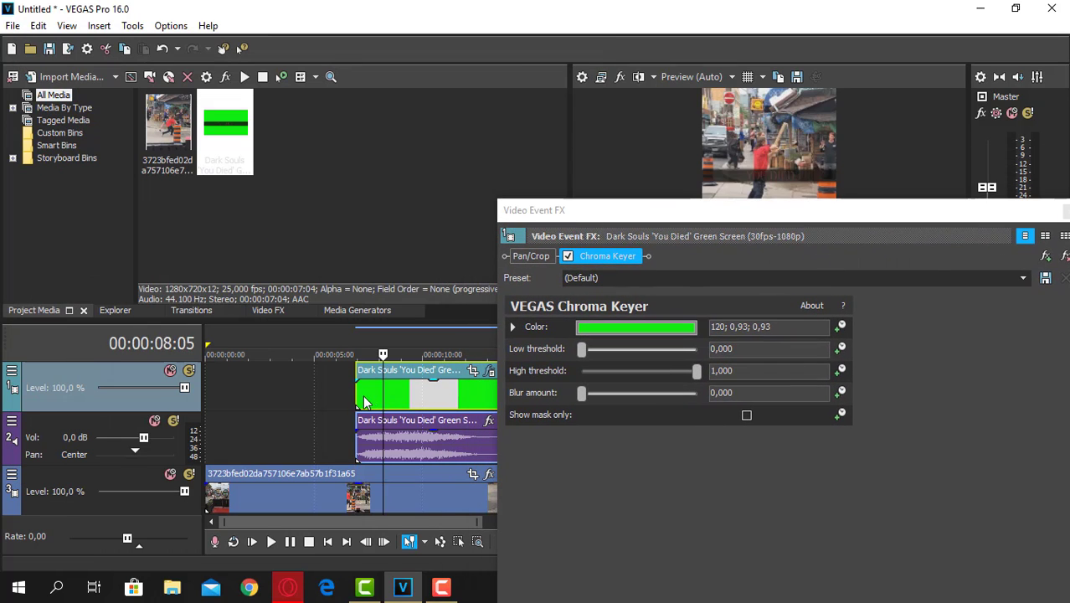
left_click(364, 395)
left_click_drag(735, 221, 287, 90)
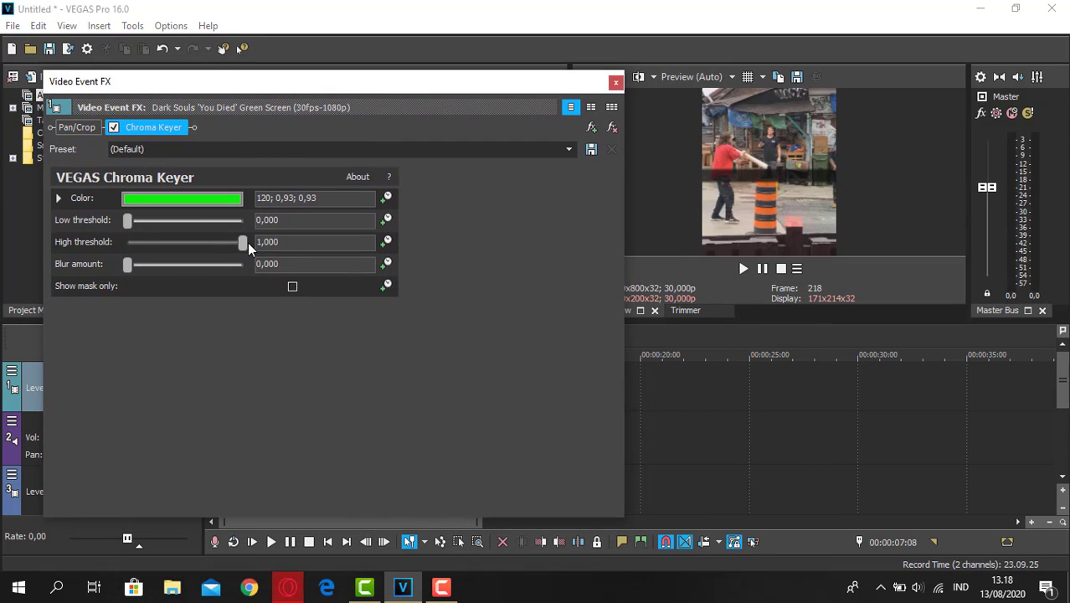
left_click_drag(128, 221, 82, 232)
left_click_drag(244, 252, 216, 248)
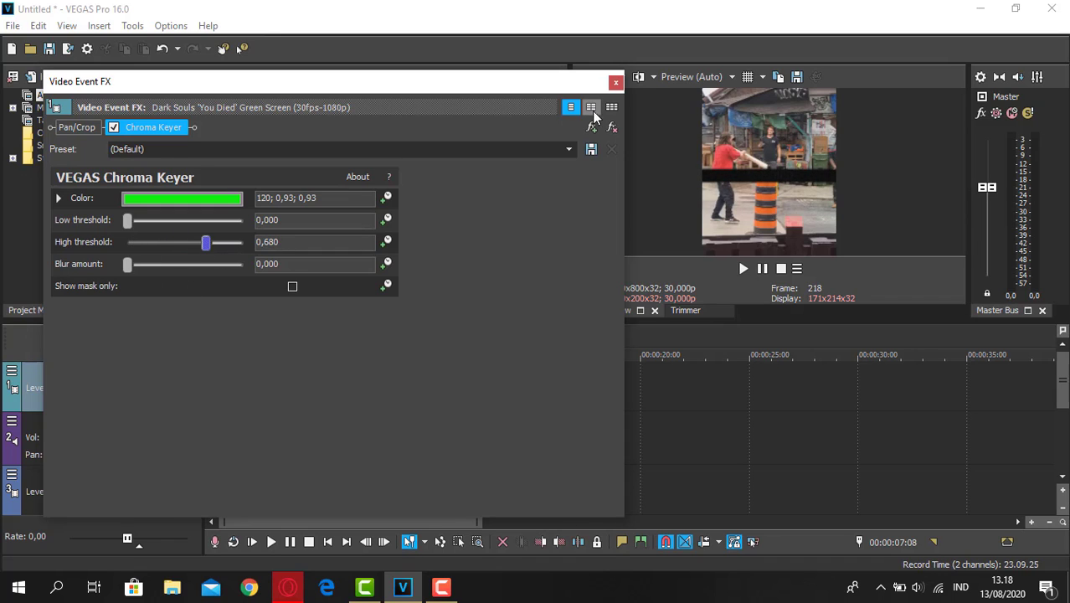
left_click(615, 82)
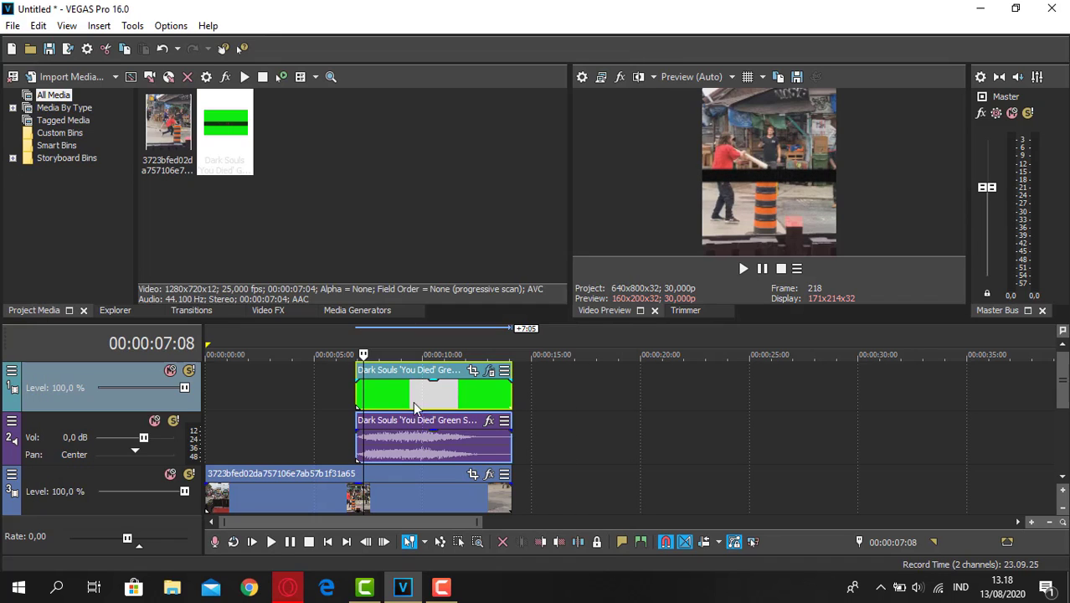
- Play the project from the beginning and from the start of the green screen clip to check the keyed overlay
left_click(205, 414)
key("space")
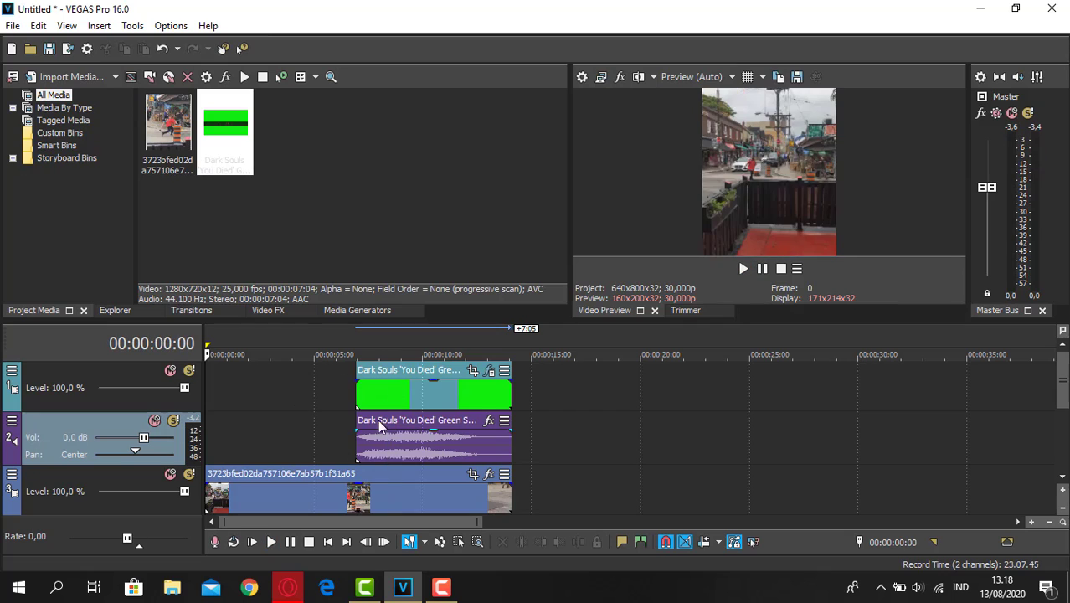
left_click(358, 388)
key("space")
- Try the Dark Souls clip slightly later, then move it clear of the street video to start at about 21 seconds
left_click_drag(382, 369, 393, 368)
left_click(399, 477)
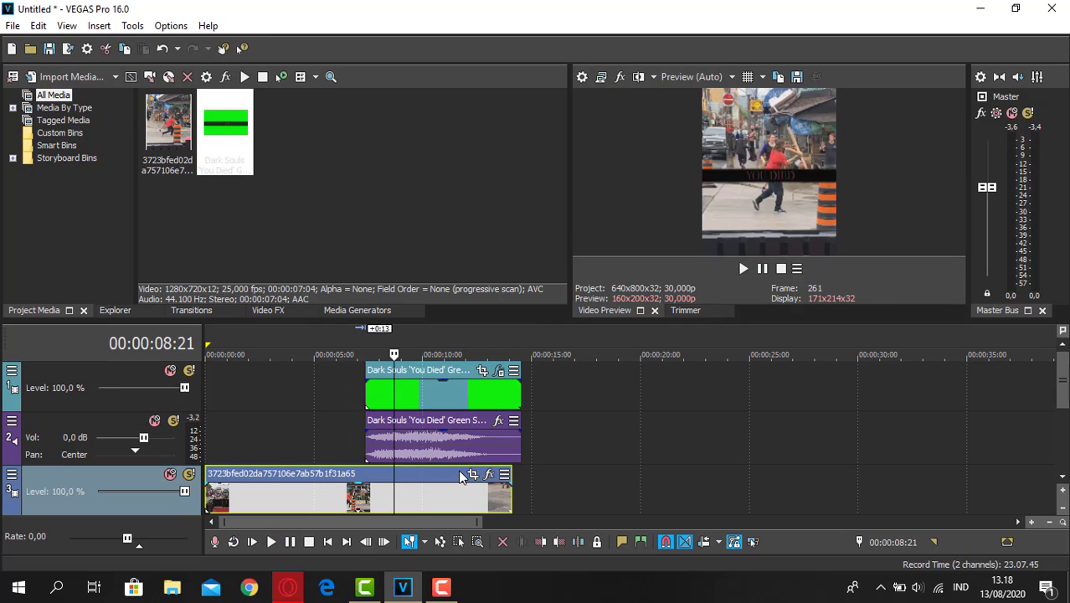
key("space")
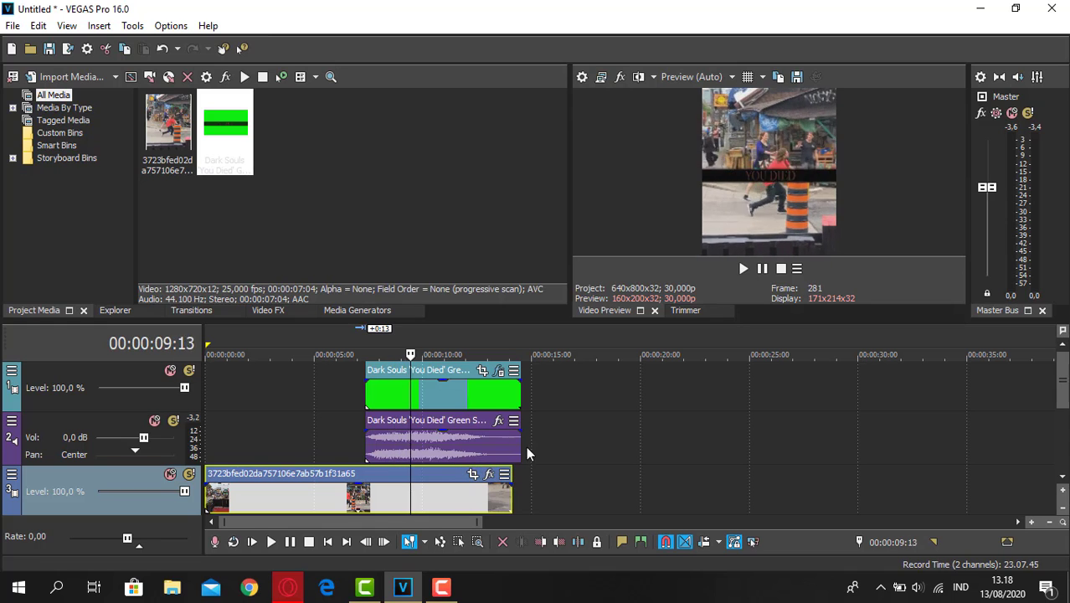
key("Return")
left_click(410, 383)
left_click_drag(411, 382, 702, 389)
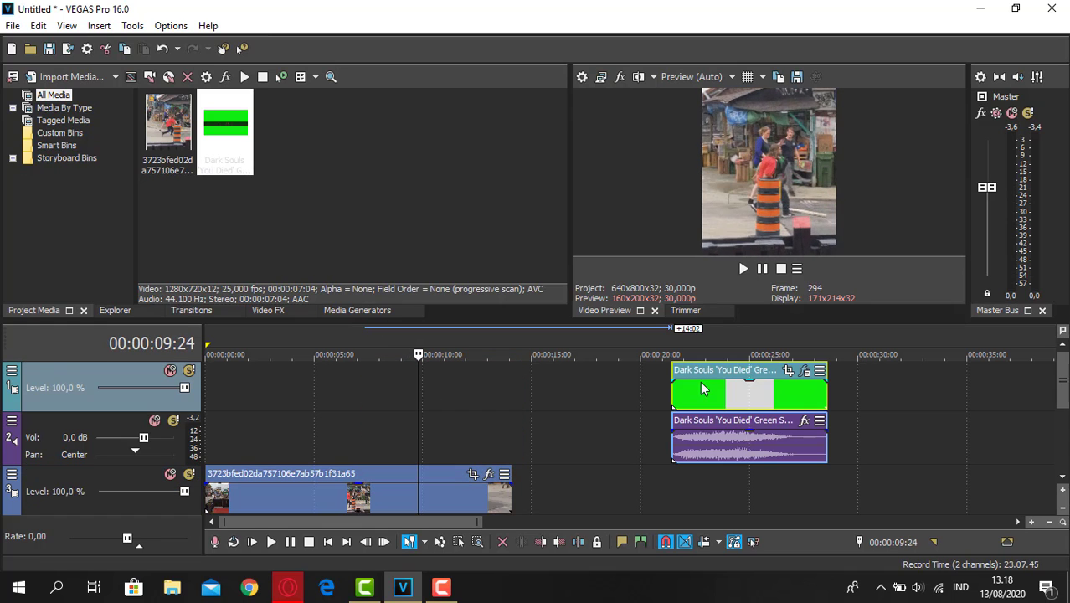
- Play the street video to find the overlay point, move the Dark Souls clip to start at 00:00:12:09, and preview it
key("space")
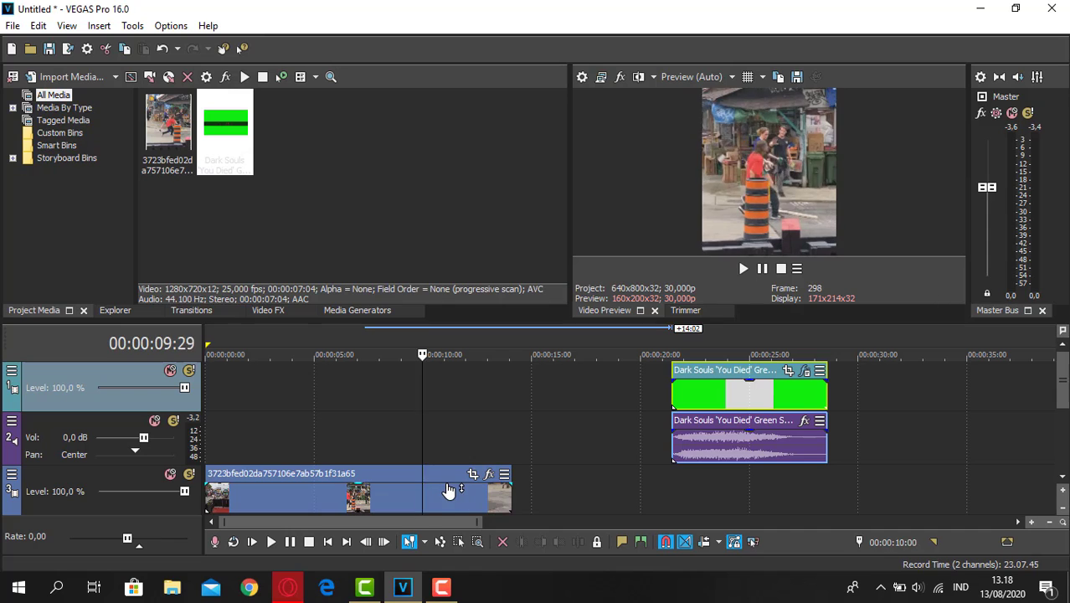
key("Return")
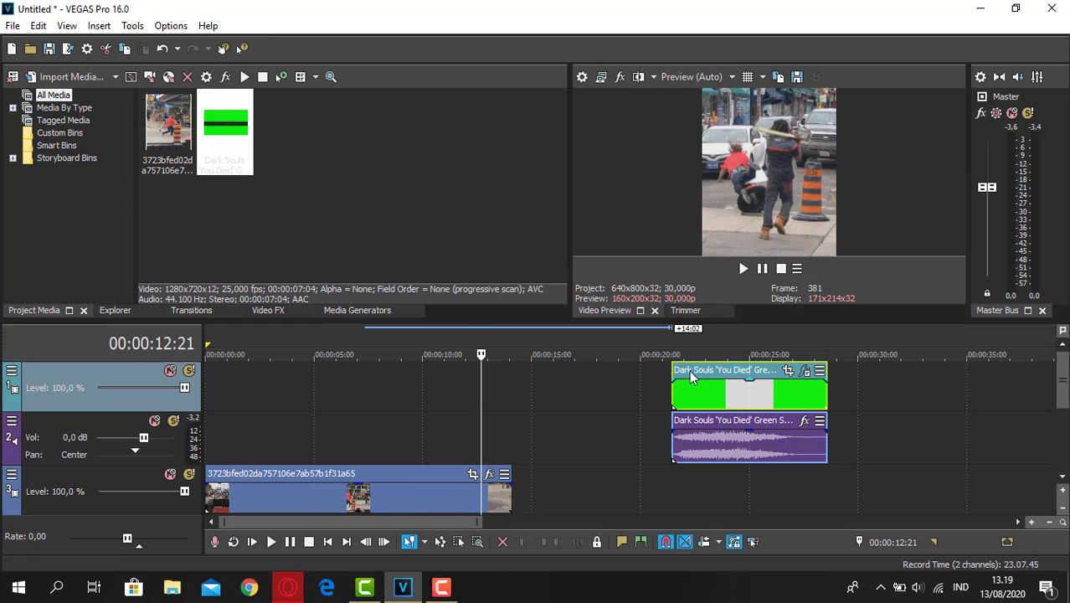
left_click_drag(716, 376, 511, 383)
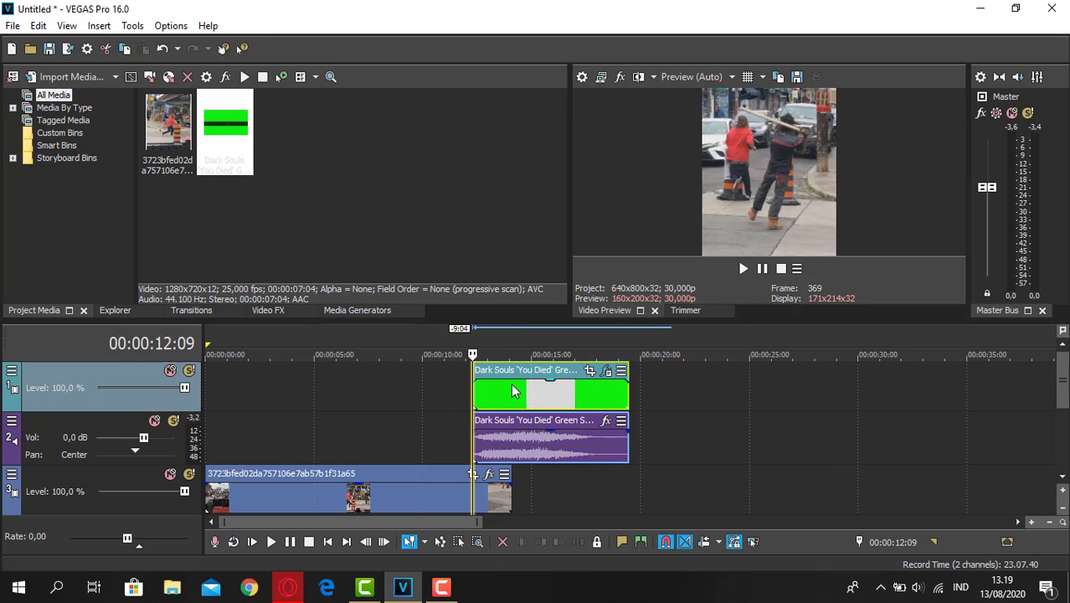
key("space")
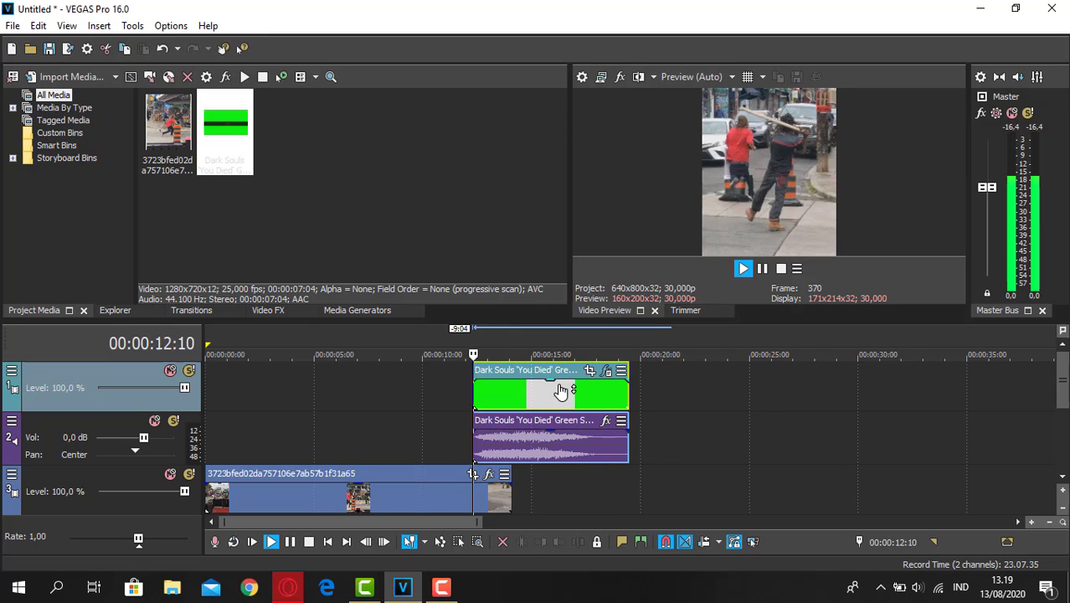
key("space")
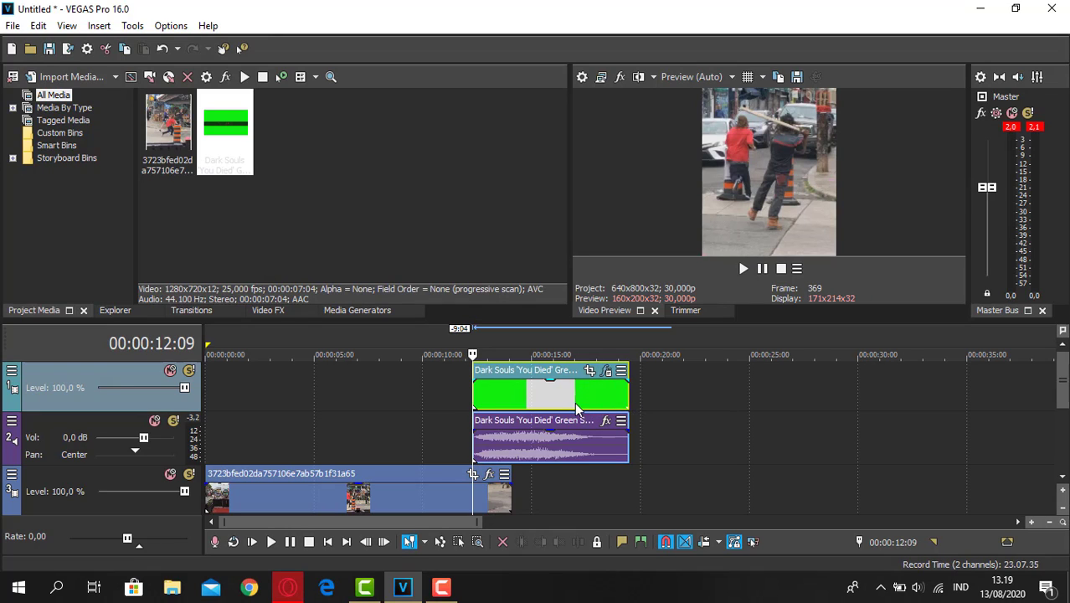
- Lower the gain of the Dark Souls clip's audio event and play it back to check the level
left_click(550, 437)
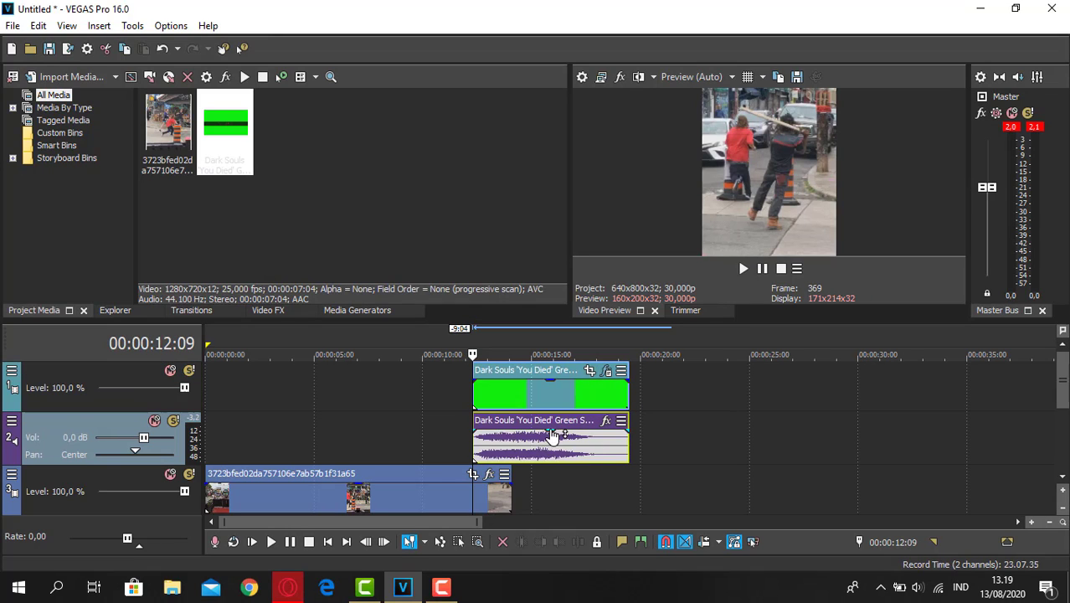
left_click_drag(552, 436, 552, 426)
left_click_drag(552, 437, 553, 454)
key("space")
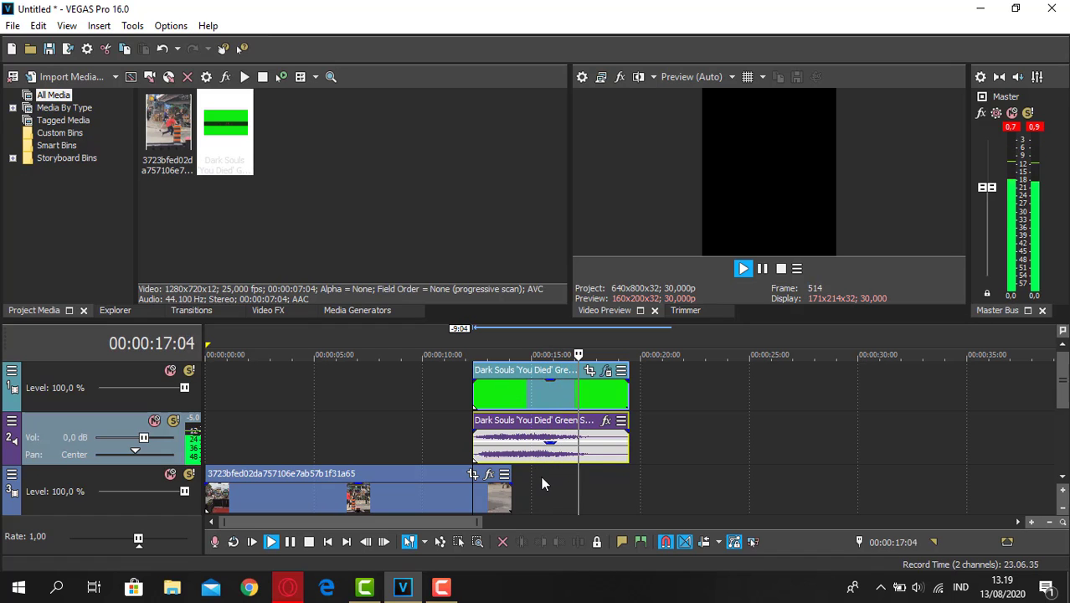
key("space")
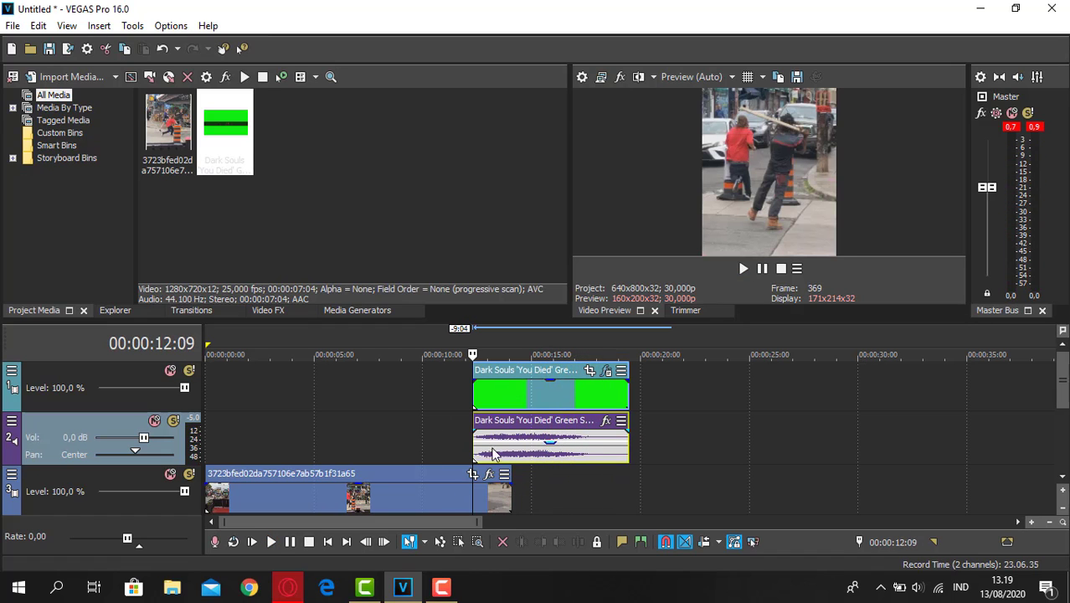
- Trim the Dark Souls clip and its audio so they end together with the street video at 00:00:14:03
left_click(517, 497)
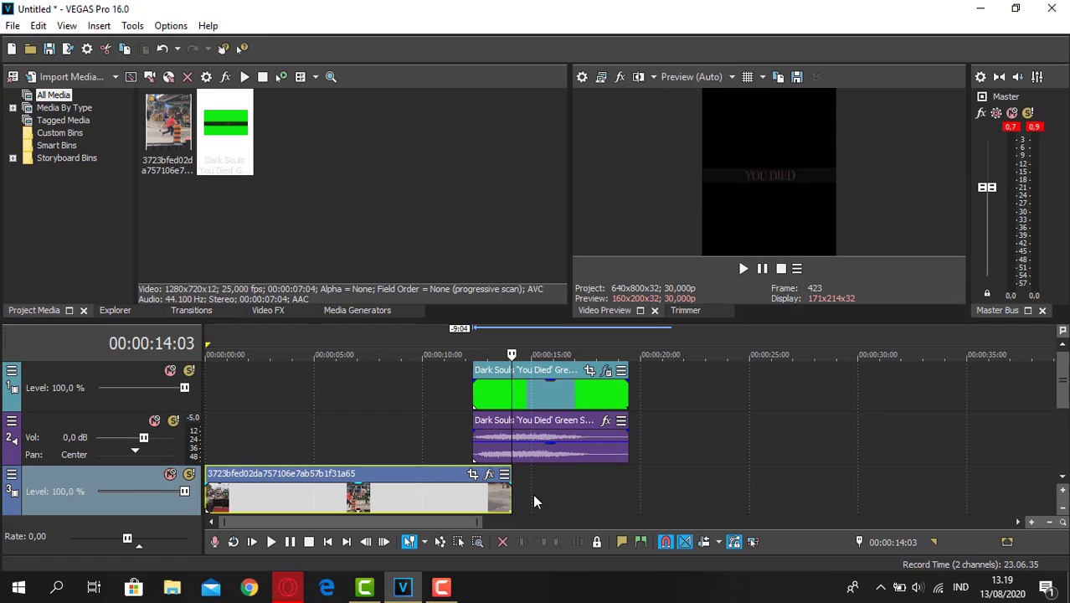
left_click(513, 403)
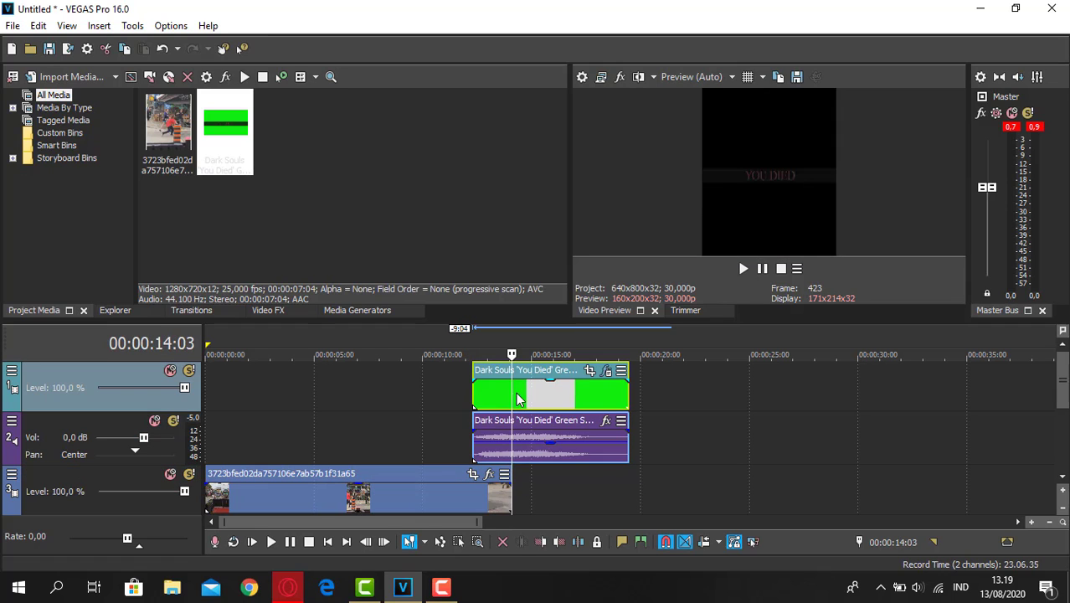
left_click(463, 494)
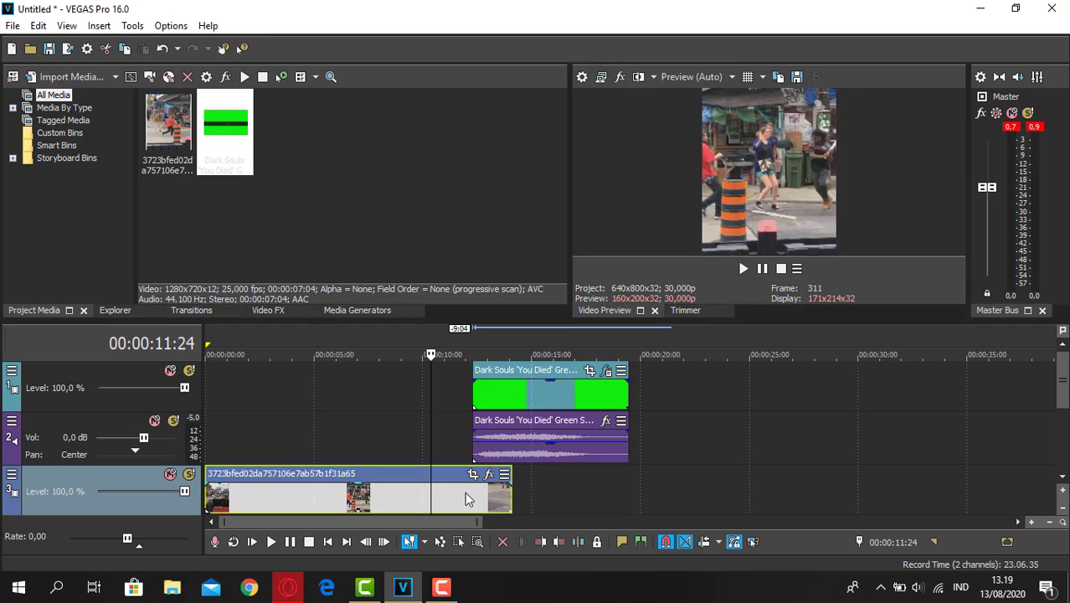
left_click(472, 495)
left_click(516, 499)
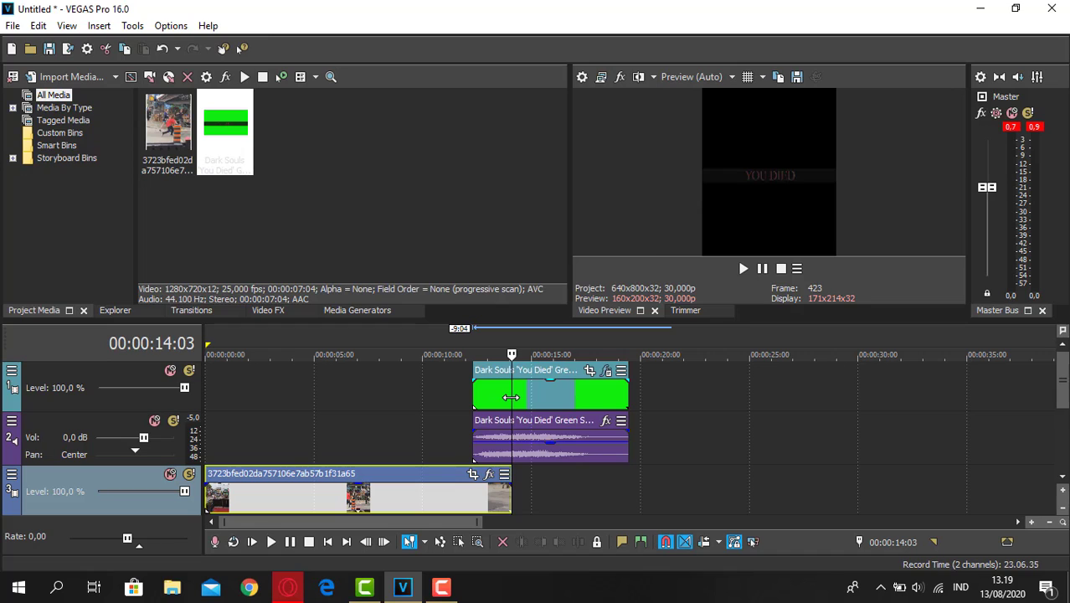
left_click(529, 495)
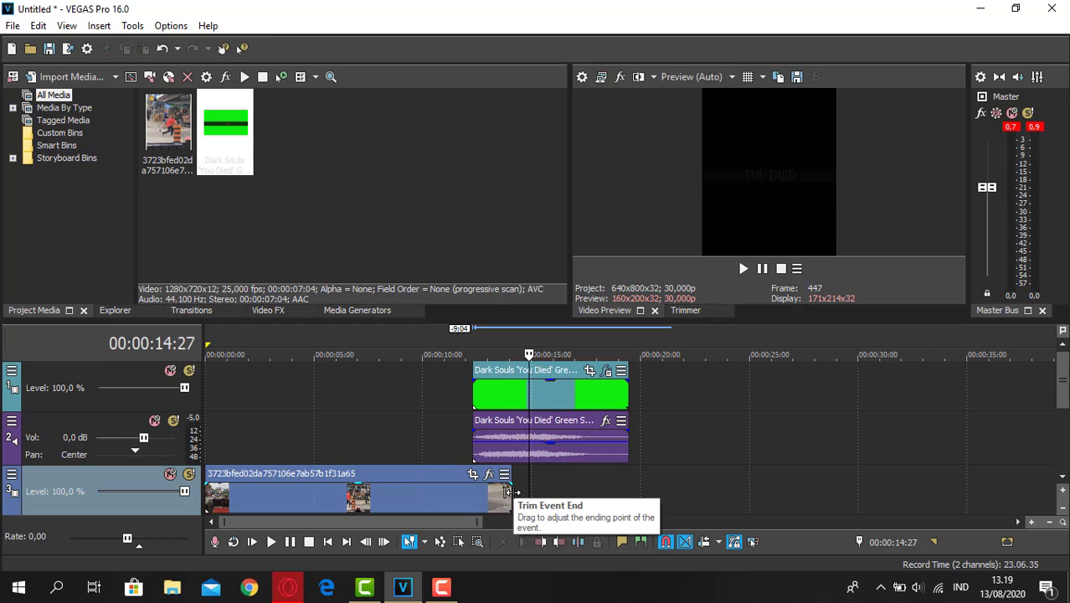
left_click(510, 494)
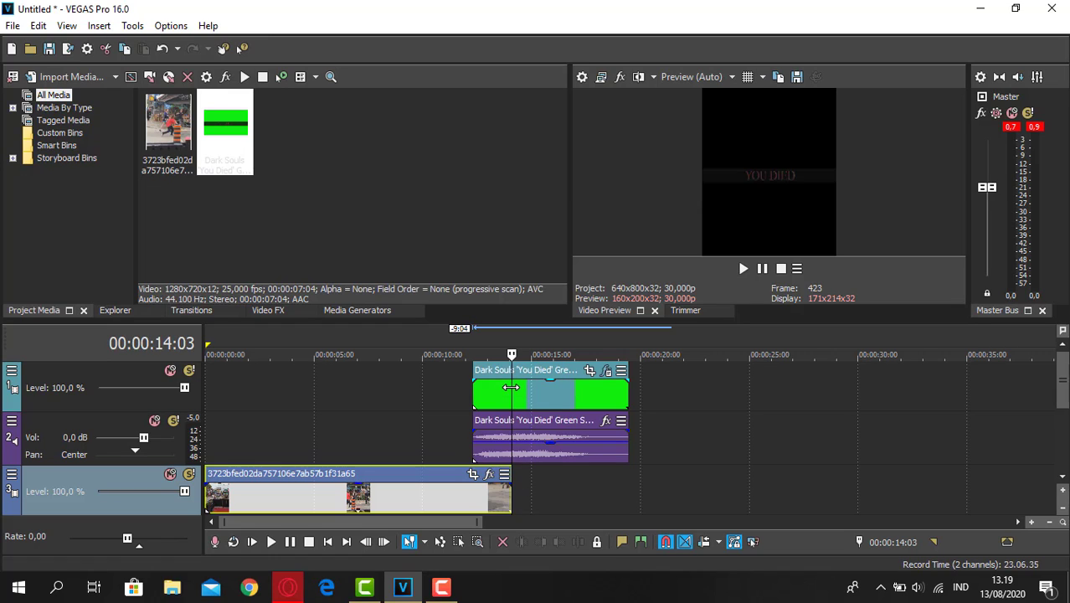
left_click(511, 387)
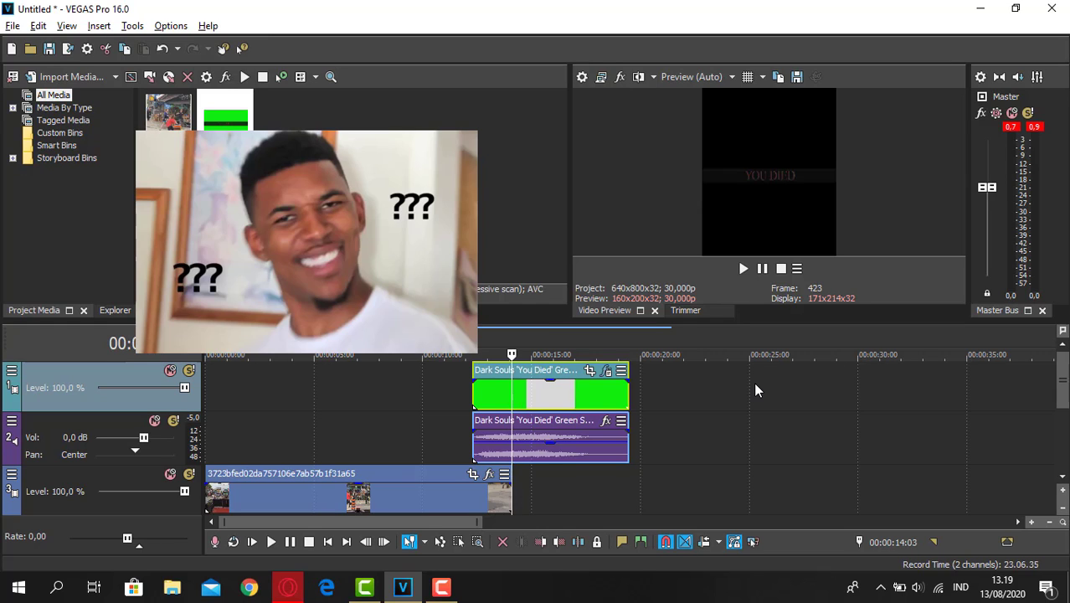
key("s")
key("Delete")
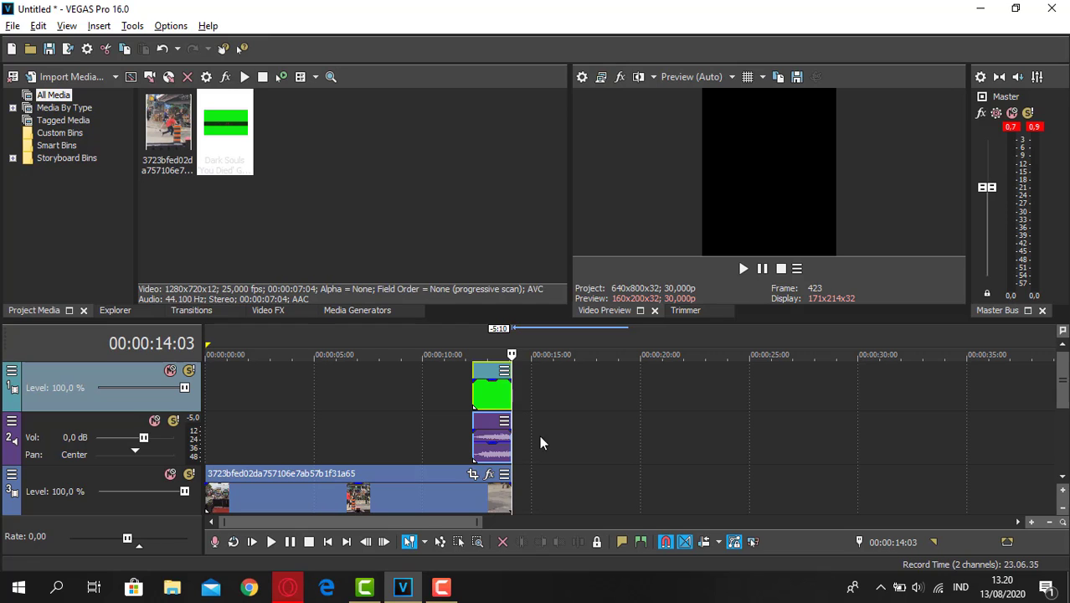
key("alt+braceright")
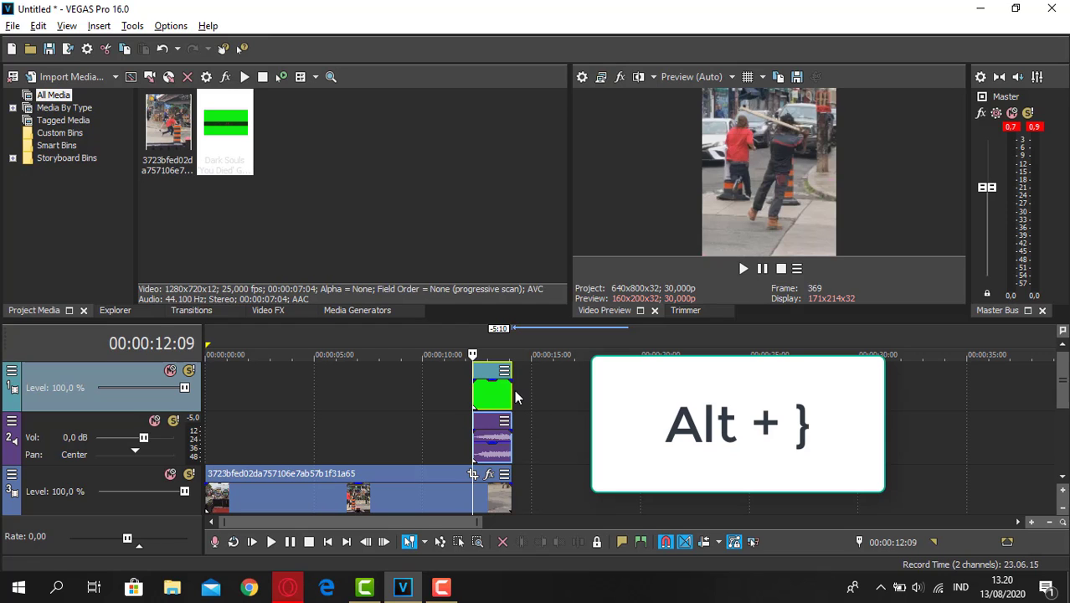
left_click(512, 390)
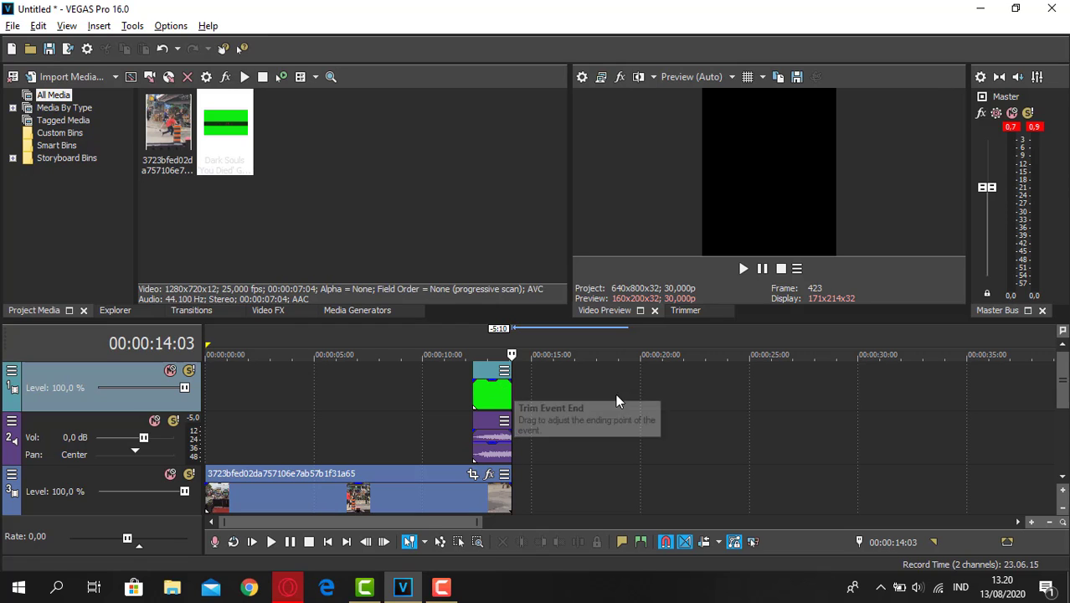
- Return to the project start and set up a render with the Sony AVC/MVC format and the Internet 1280x720-30p template
left_click(214, 498)
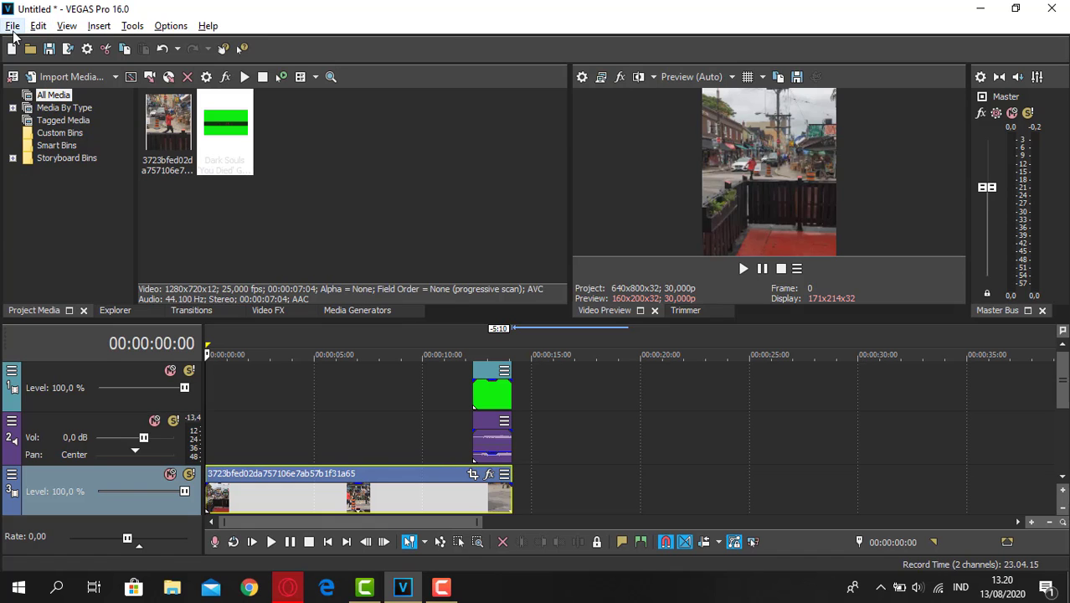
left_click(12, 26)
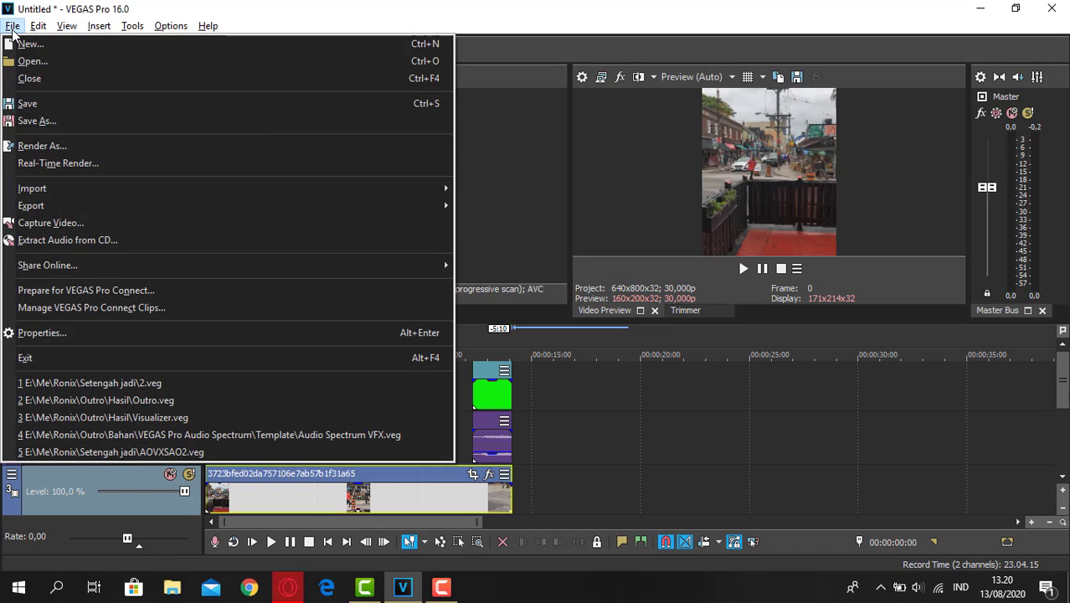
left_click(313, 146)
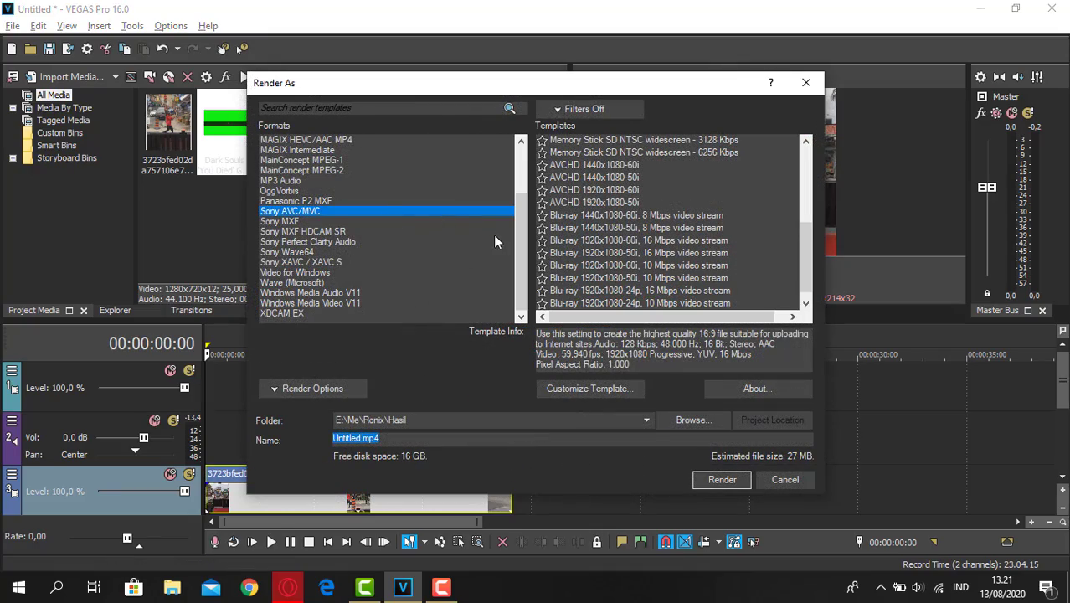
scroll(590, 223, "up", 1)
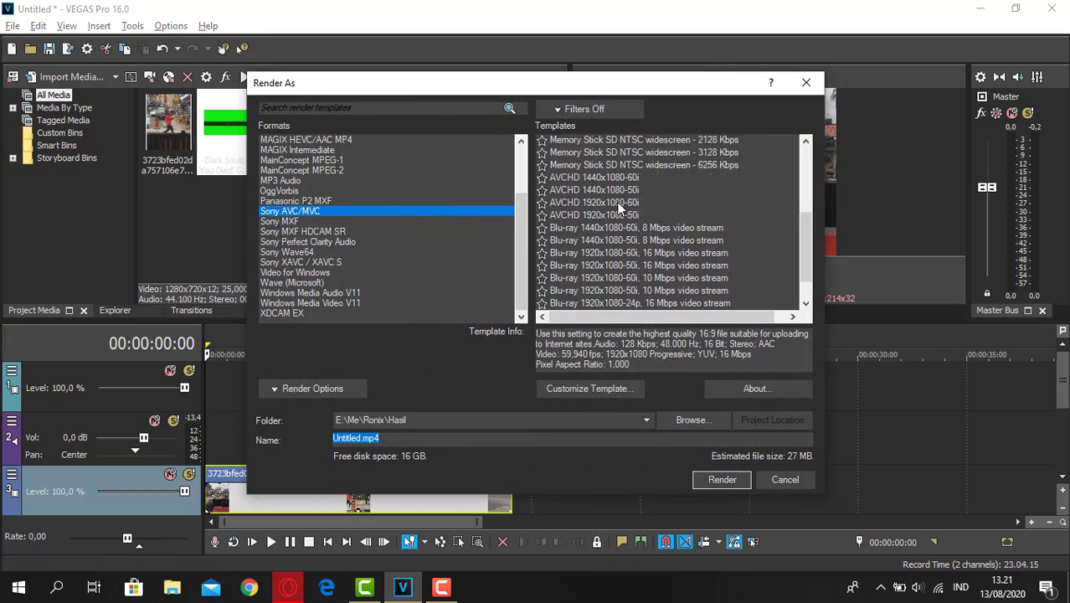
scroll(618, 208, "up", 5)
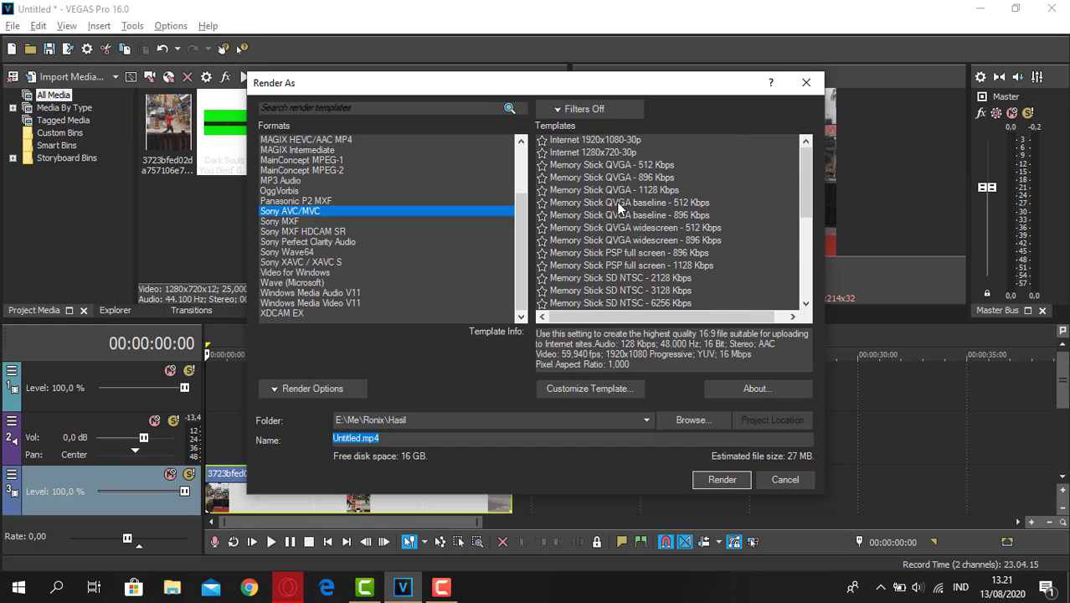
left_click(605, 153)
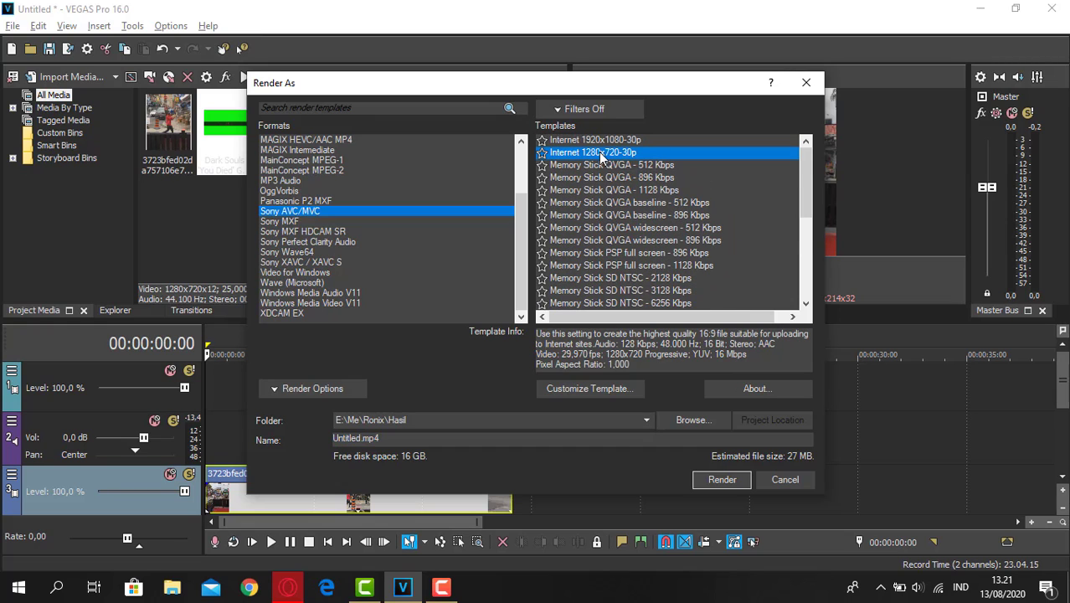
left_click(610, 141)
left_click(612, 152)
- Browse for the render's output folder and go to Local Disk (D:)
left_click(371, 423)
left_click(471, 420)
left_click_drag(562, 425, 311, 424)
left_click(419, 419)
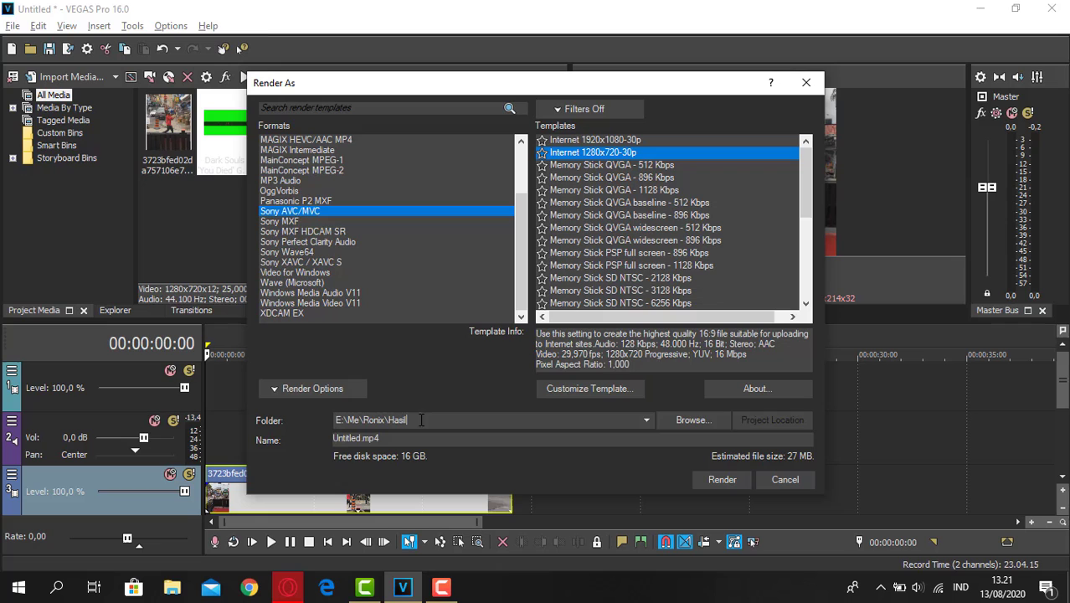
left_click(690, 423)
scroll(362, 297, "down", 1)
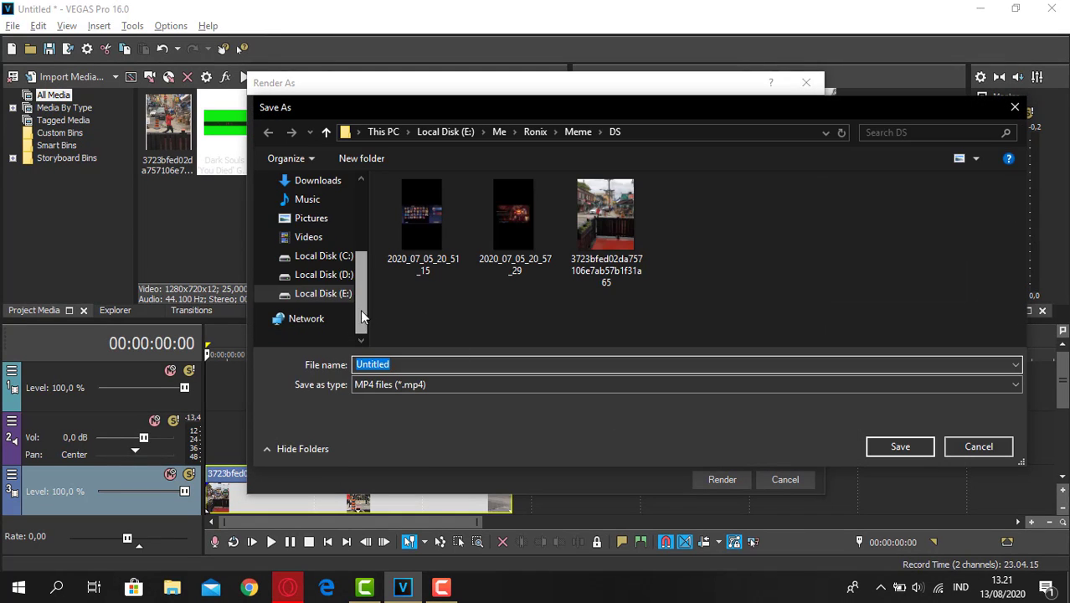
left_click(325, 275)
left_click(335, 295)
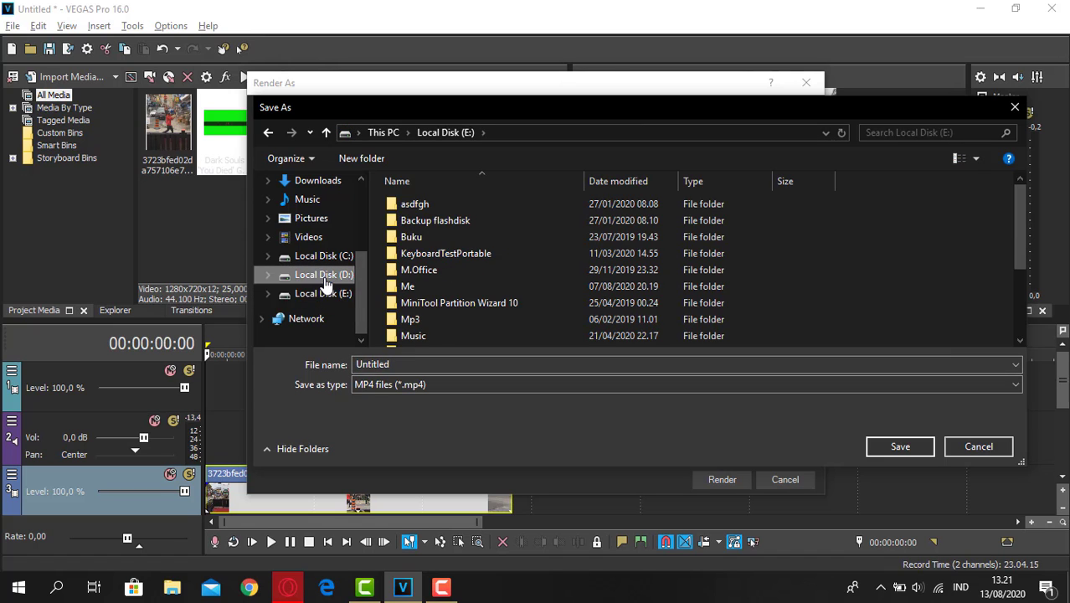
left_click(319, 275)
scroll(532, 320, "down", 4)
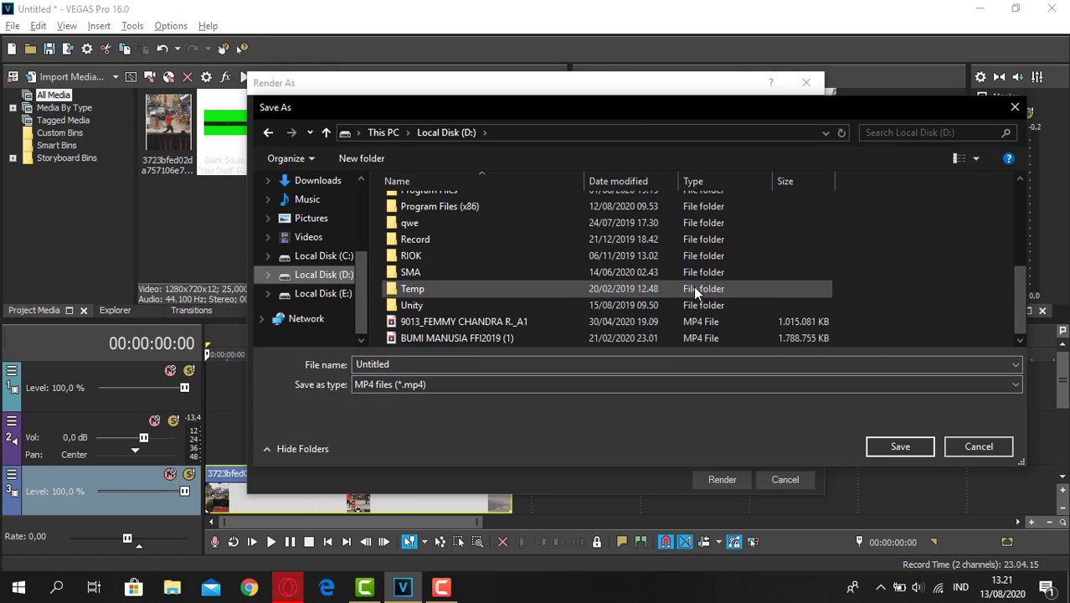
scroll(694, 285, "up", 4)
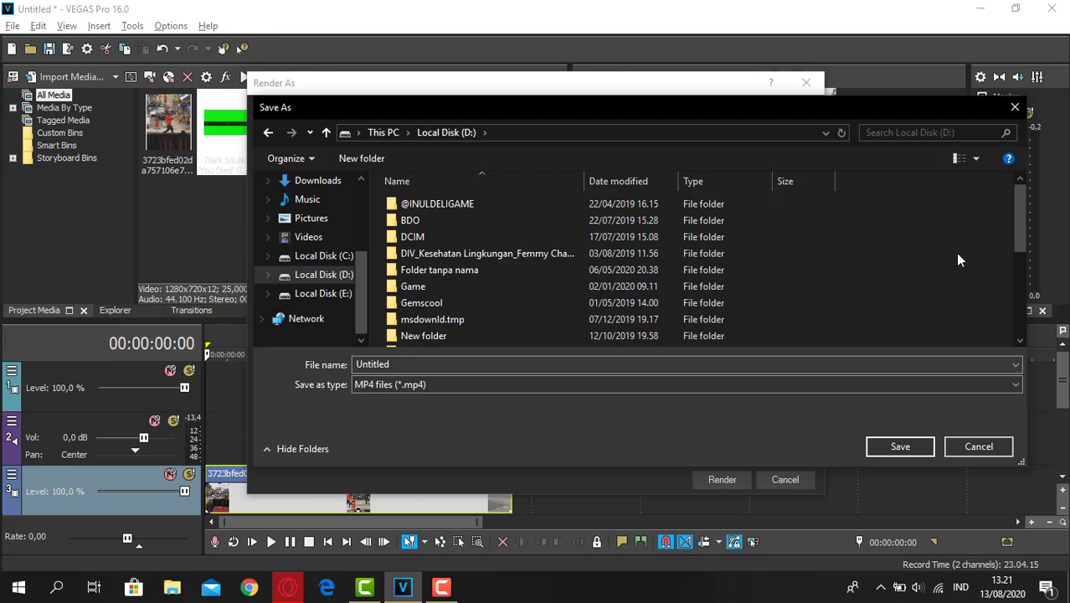
- Create a folder named Youtube on Local Disk (D:) and set the render output there with the file name Green Screen
key("ctrl+shift+n")
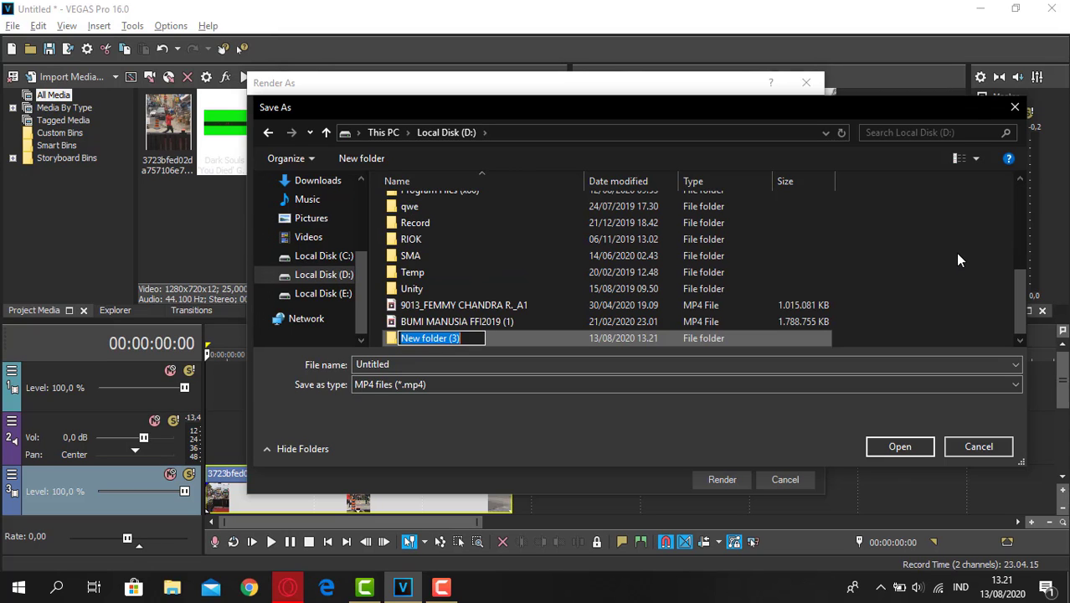
type("Youtube")
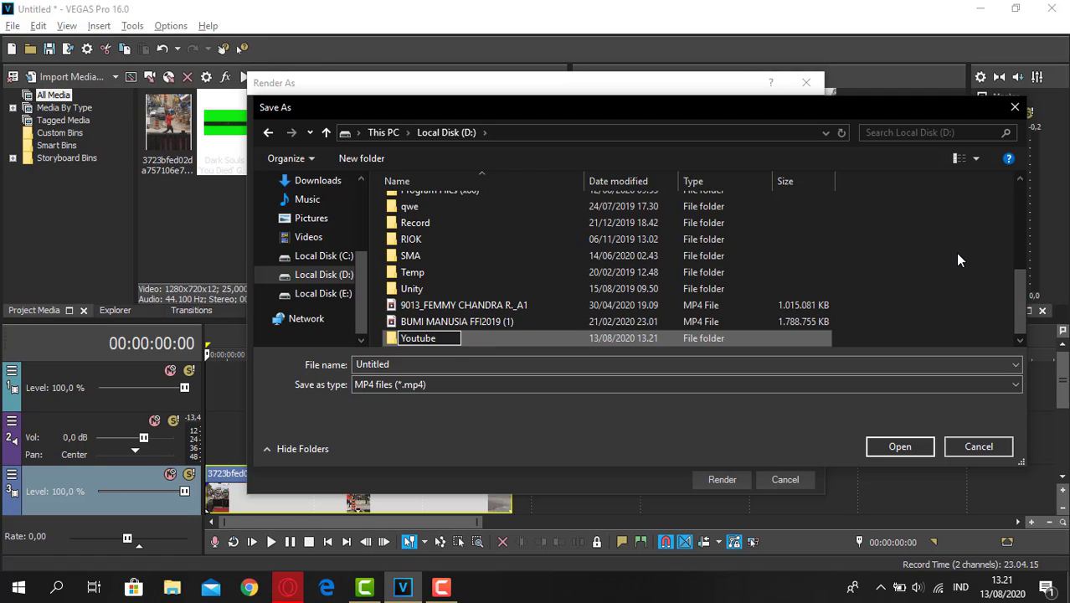
key("Return")
double_click(550, 337)
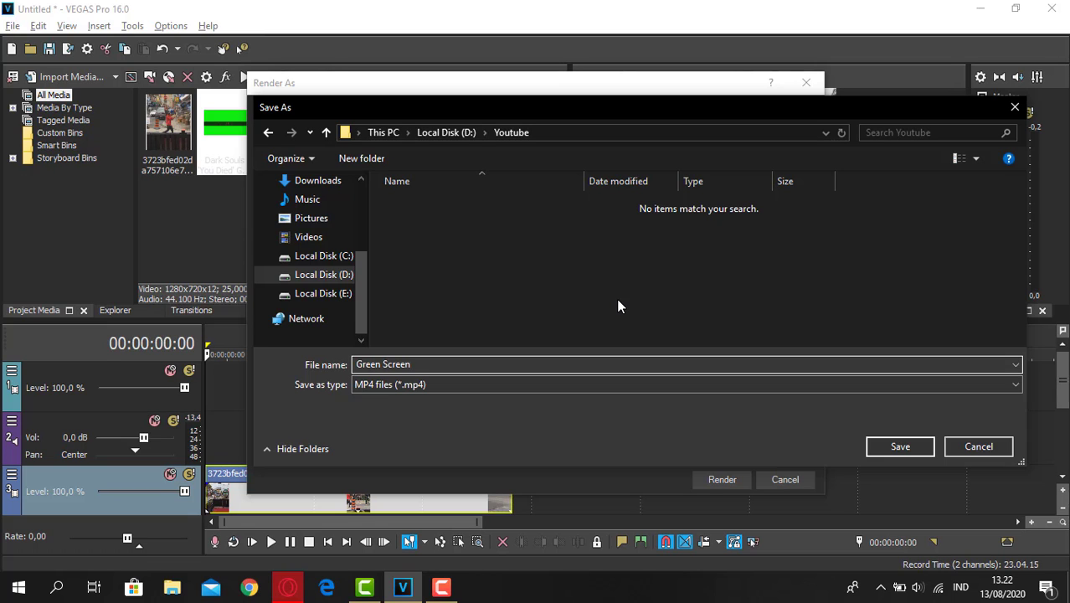
left_click(902, 446)
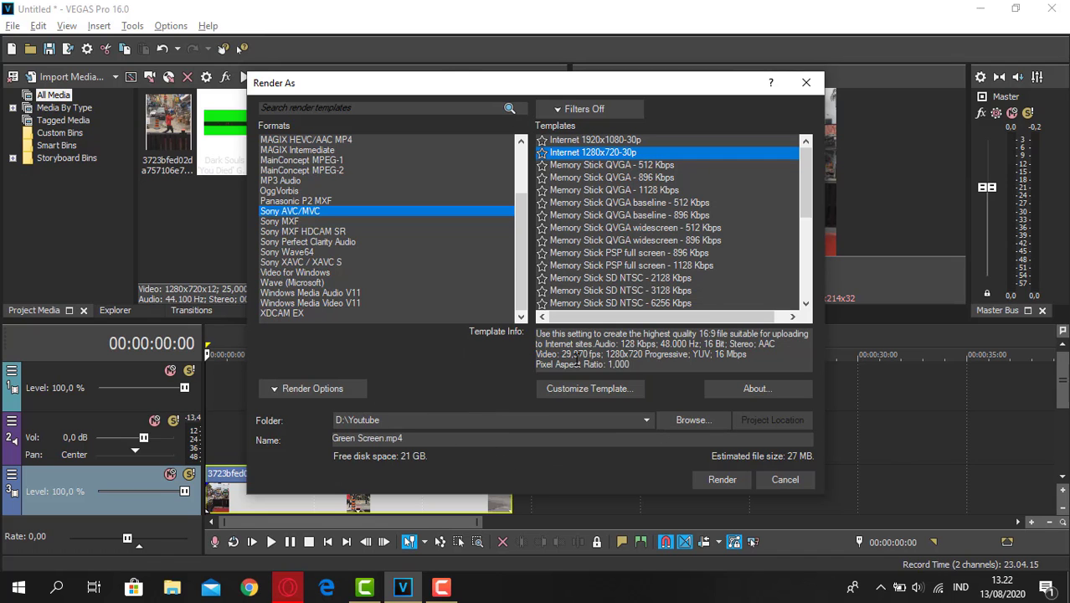
- Check the D:\Youtube output folder and render the project as Green Screen.mp4
left_click_drag(495, 85, 584, 73)
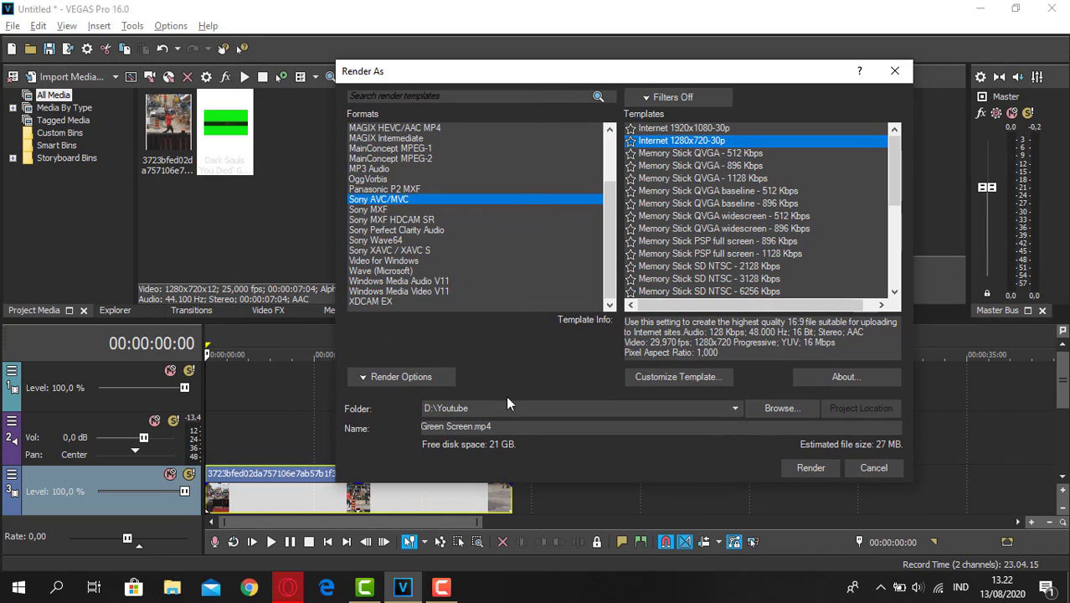
double_click(459, 409)
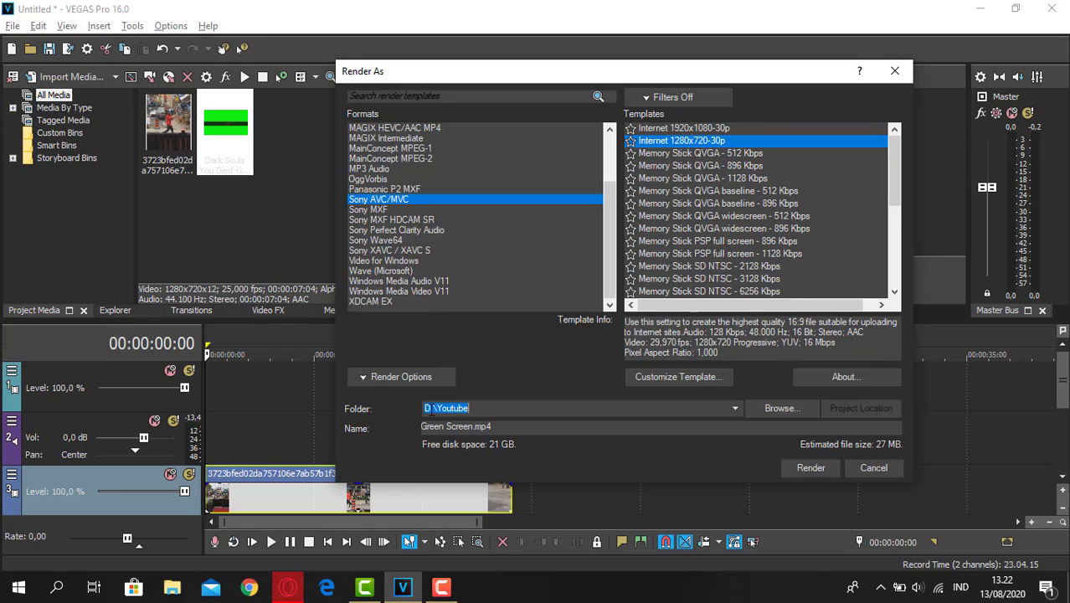
left_click(428, 409)
left_click(818, 468)
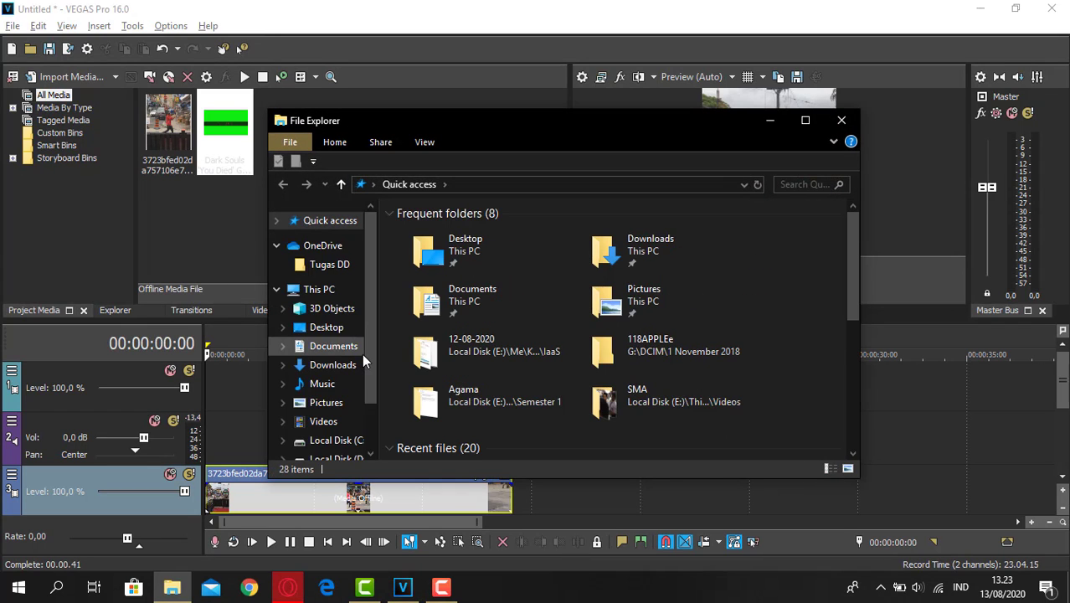
- In File Explorer, open the Youtube folder on Local Disk (D:) to check the rendered Green Screen video
left_click_drag(371, 342, 371, 400)
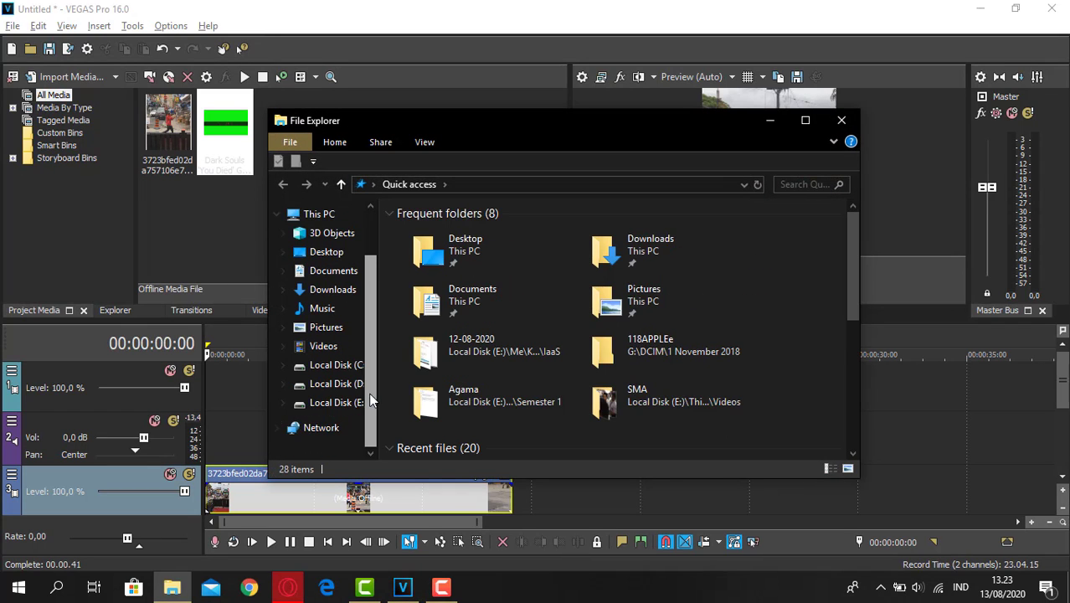
left_click(305, 385)
scroll(657, 352, "down", 5)
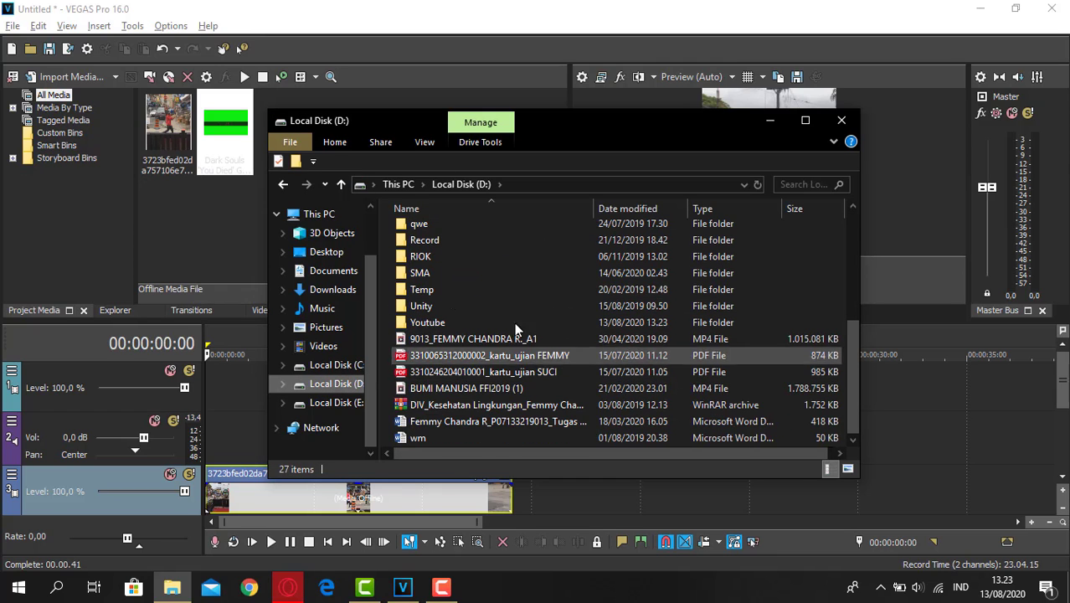
scroll(546, 281, "up", 3)
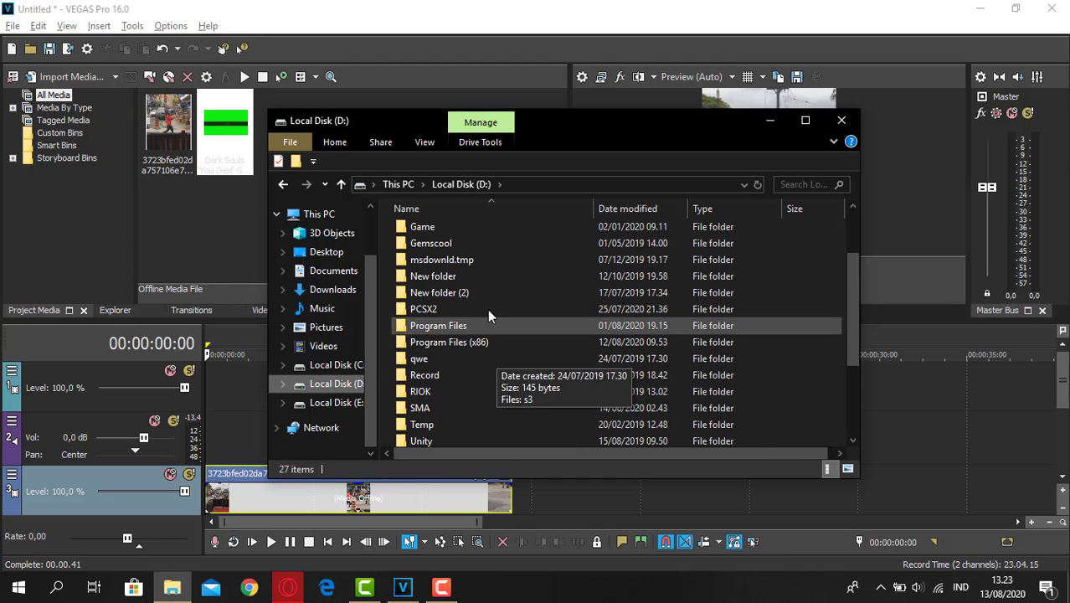
scroll(503, 289, "up", 2)
scroll(536, 319, "down", 4)
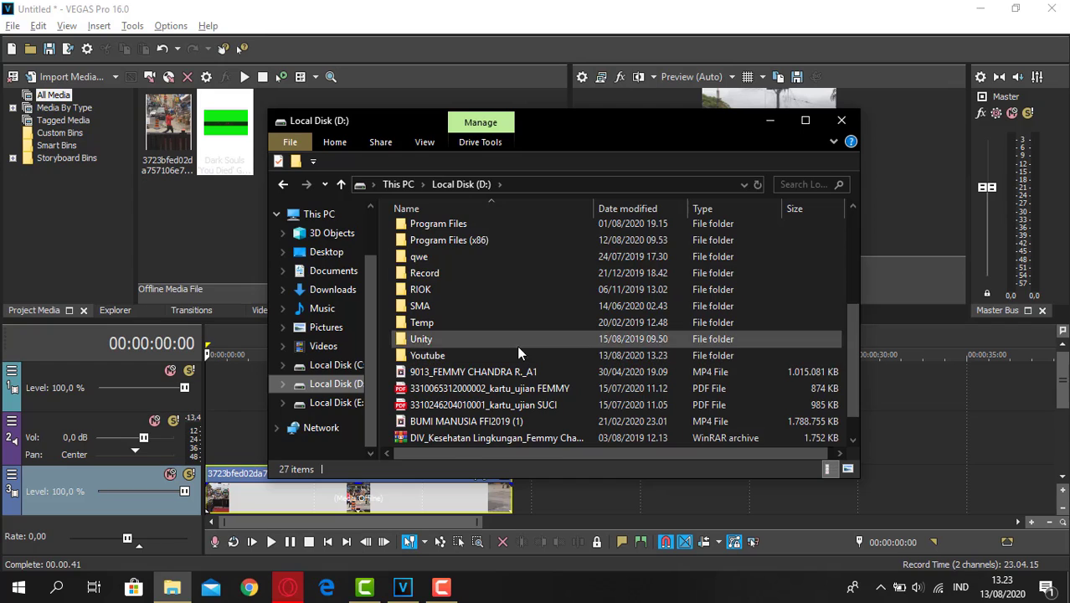
left_click(507, 372)
left_click(488, 356)
double_click(486, 355)
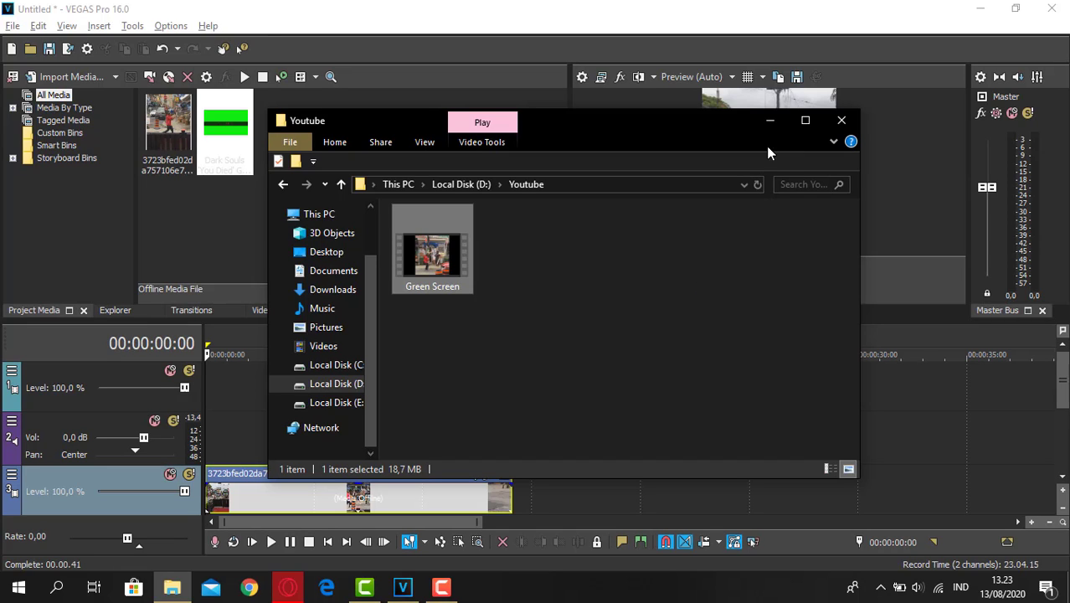
mouse_move(709, 128)
left_mouse_down()
mouse_move(697, 114)
mouse_move(639, 99)
mouse_move(653, 93)
mouse_move(723, 119)
mouse_move(725, 134)
left_mouse_up()
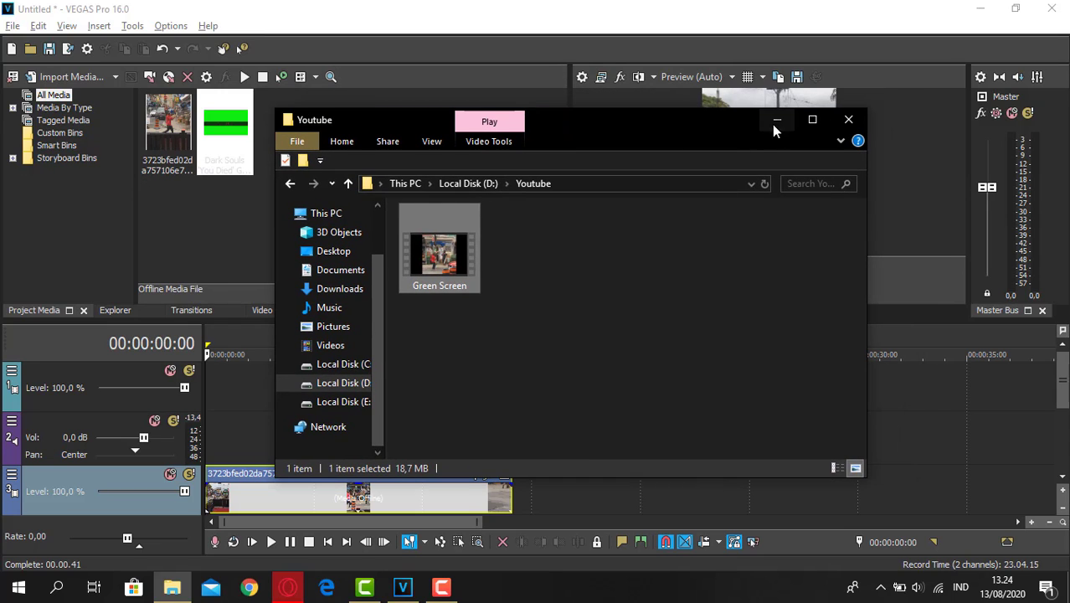
left_click_drag(867, 191, 925, 198)
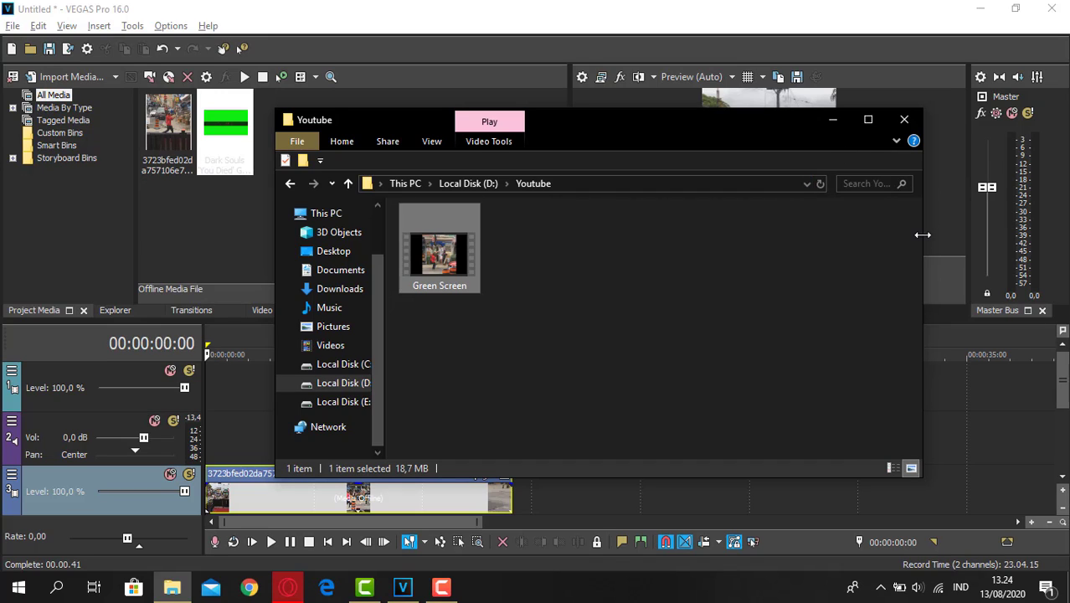
left_click_drag(923, 235, 889, 239)
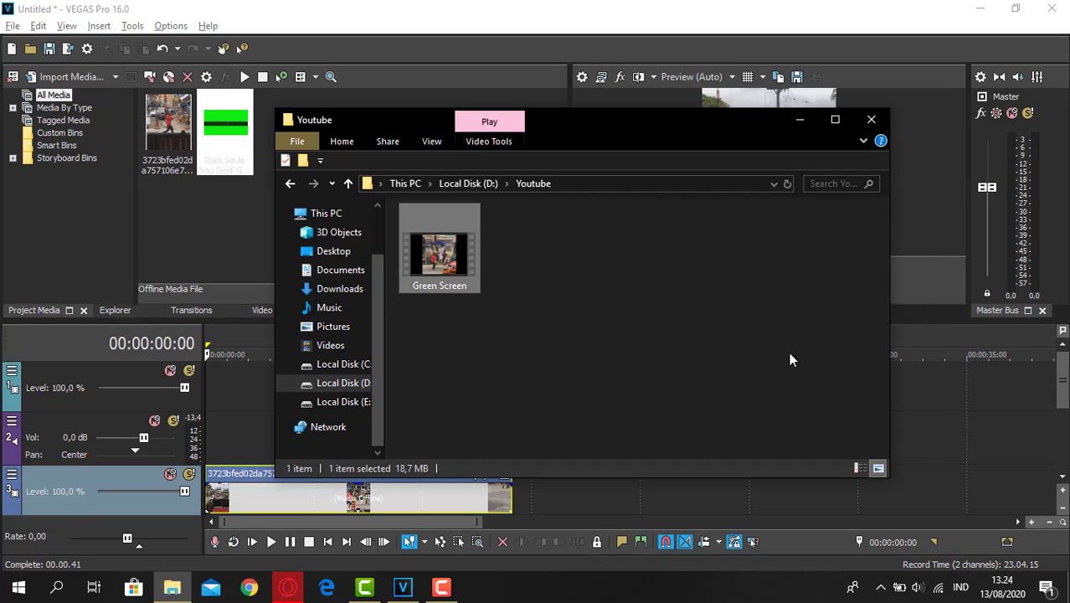